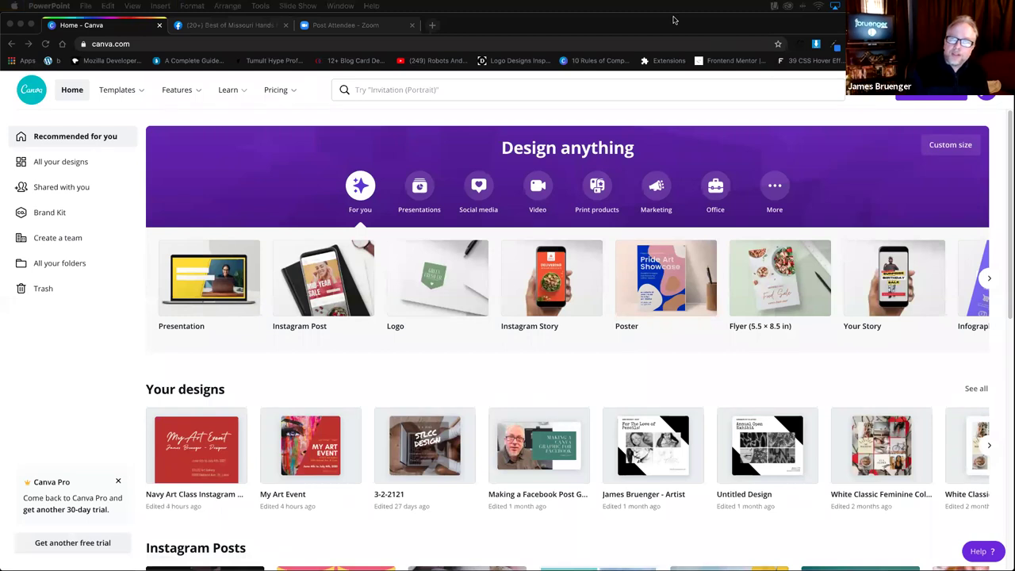
# Look through the recommended design types and the template categories on the home page
pyautogui.click(674, 20)
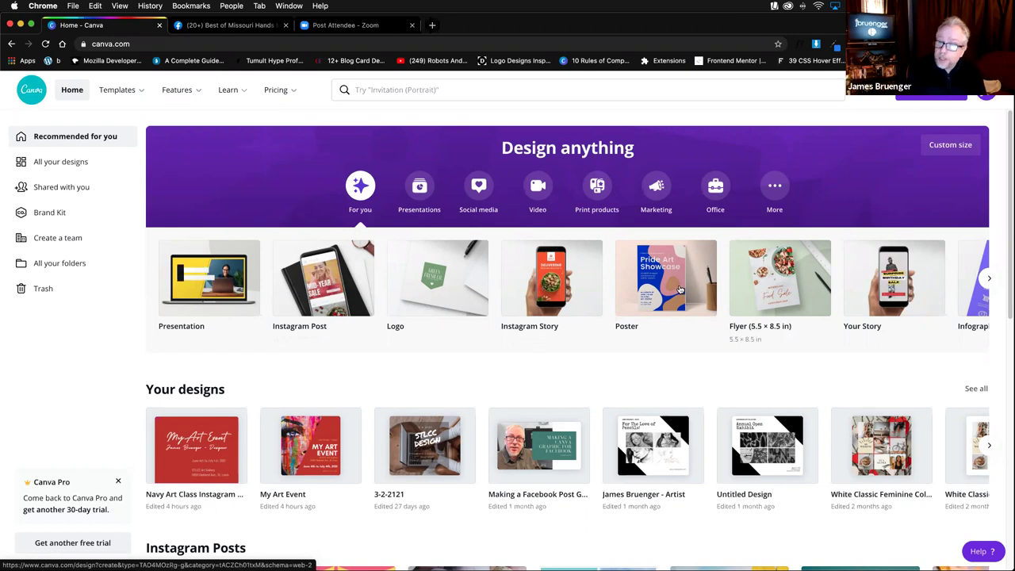
pyautogui.click(989, 281)
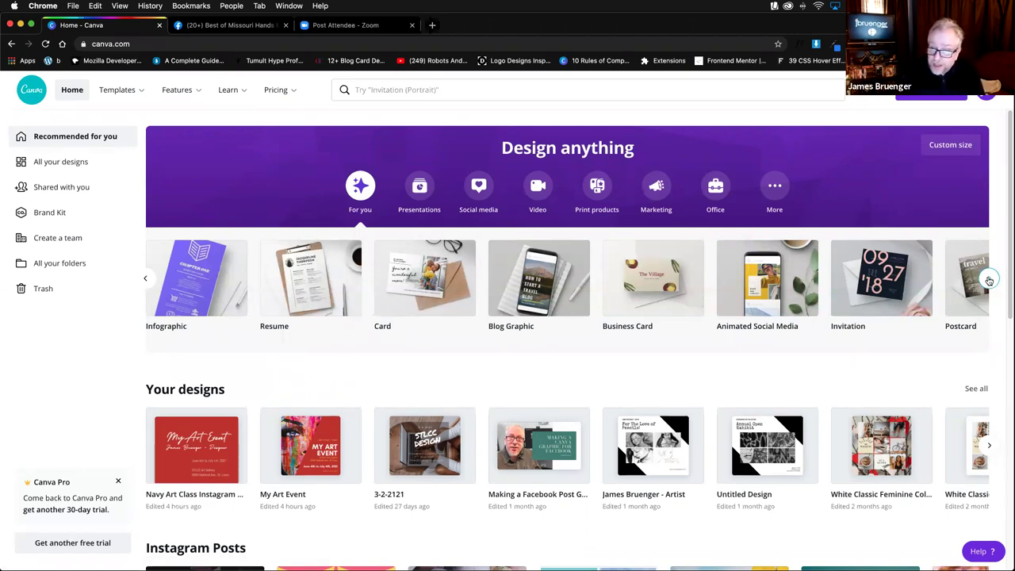
pyautogui.click(989, 280)
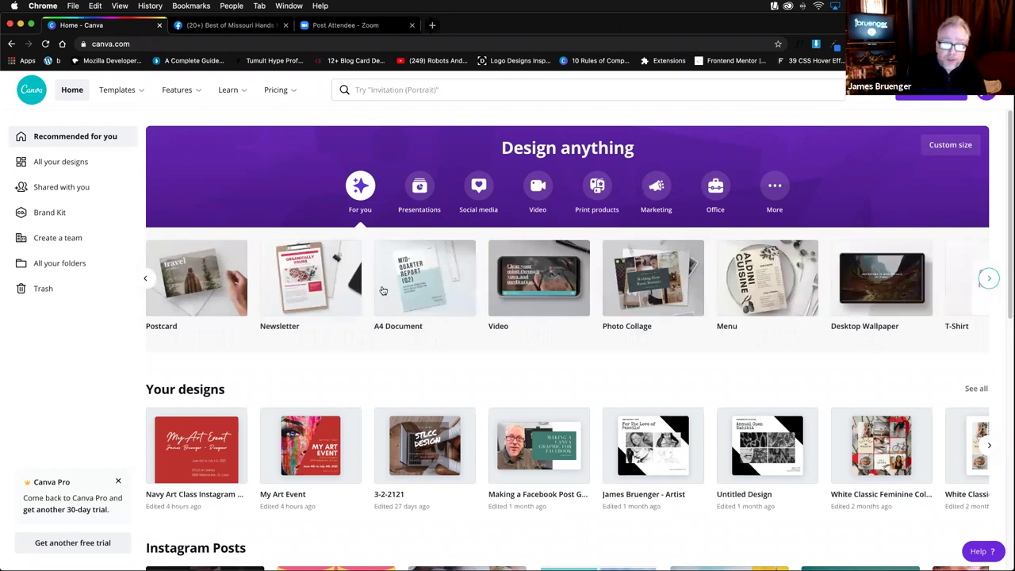
pyautogui.click(145, 278)
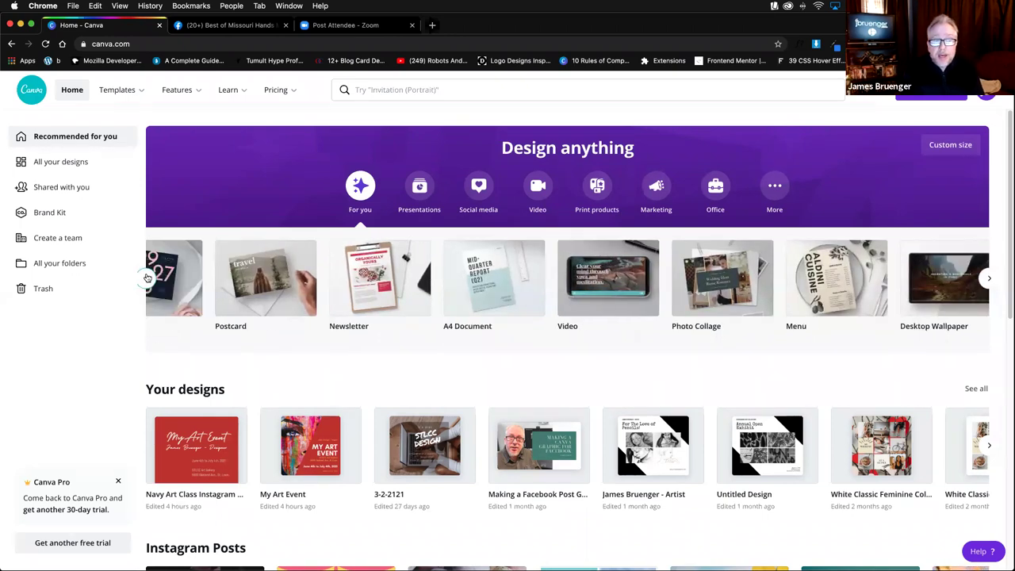
pyautogui.click(147, 277)
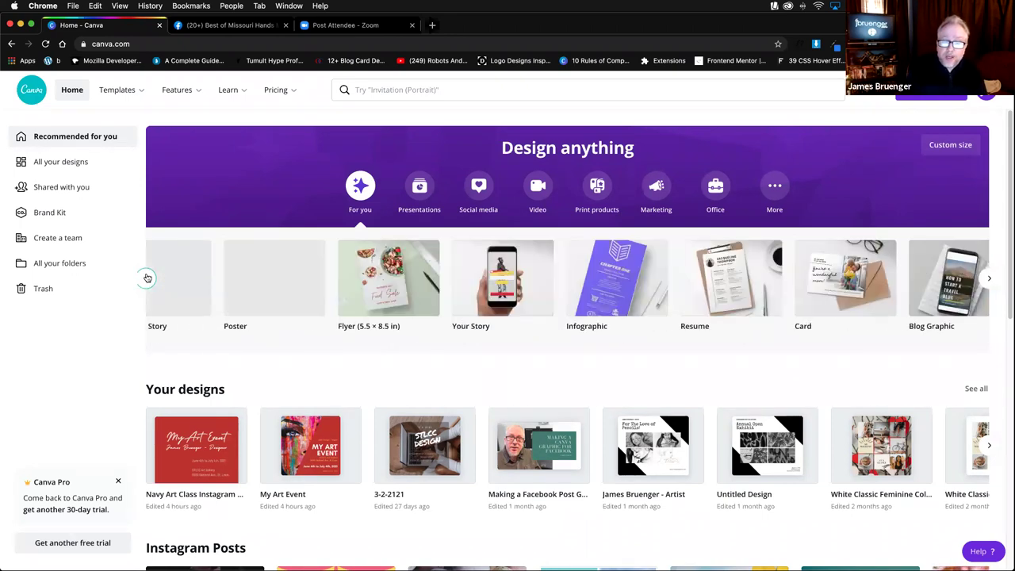
pyautogui.click(147, 277)
pyautogui.scroll(-2, 195, 384)
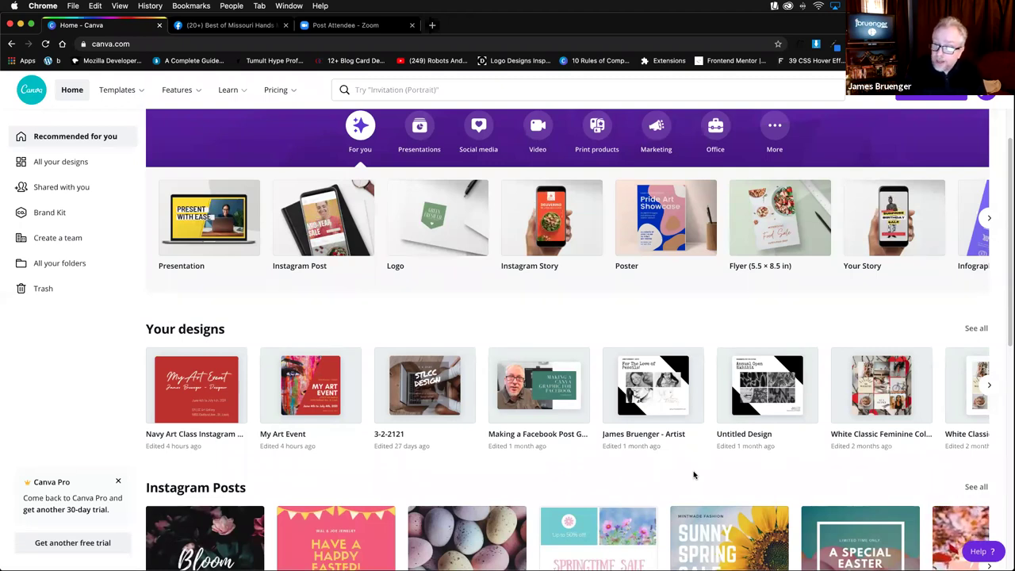
pyautogui.scroll(-2, 694, 475)
pyautogui.scroll(-8, 694, 475)
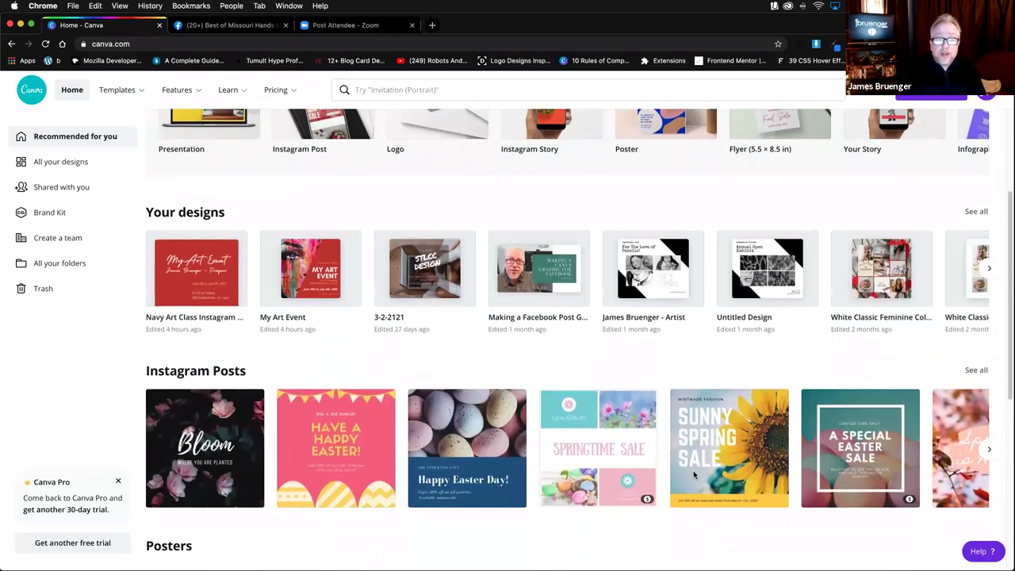
pyautogui.scroll(3, 694, 475)
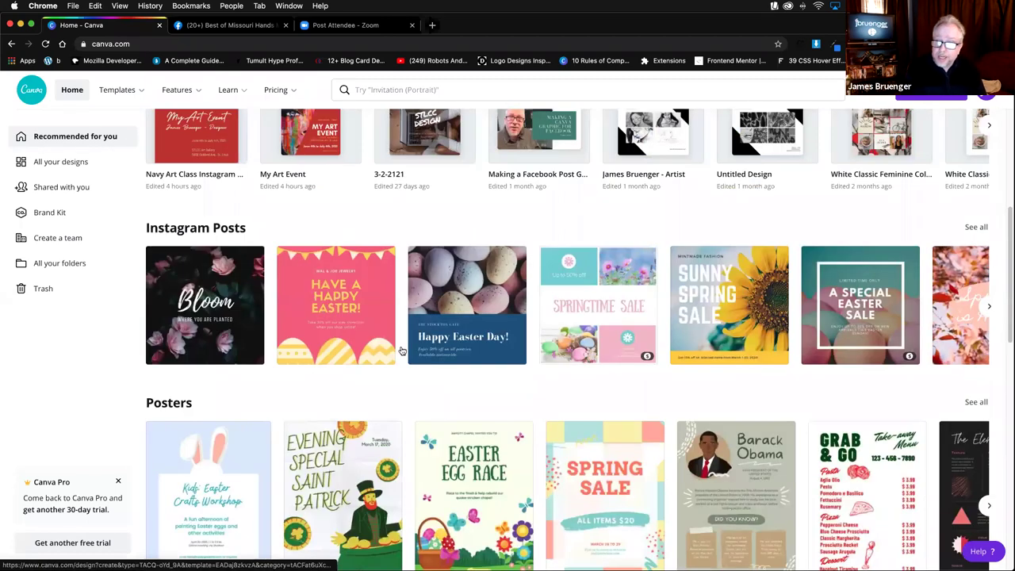
pyautogui.scroll(-3, 299, 328)
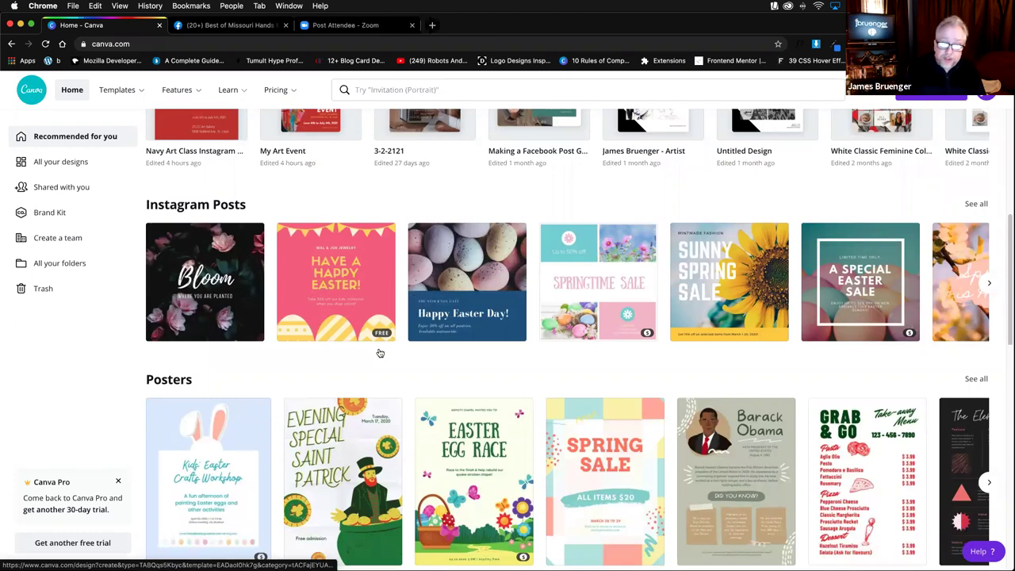
pyautogui.scroll(-9, 299, 328)
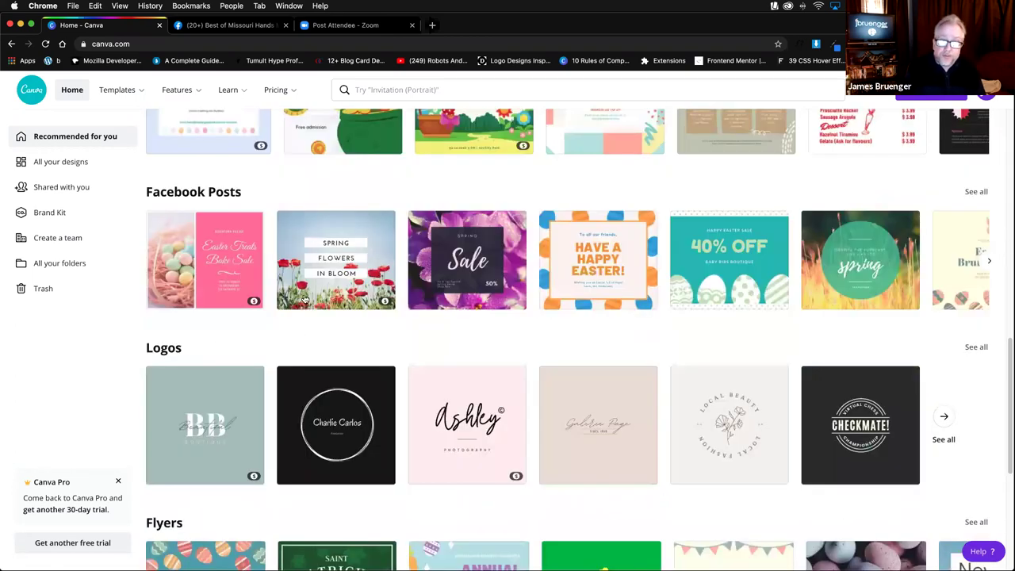
pyautogui.scroll(15, 311, 296)
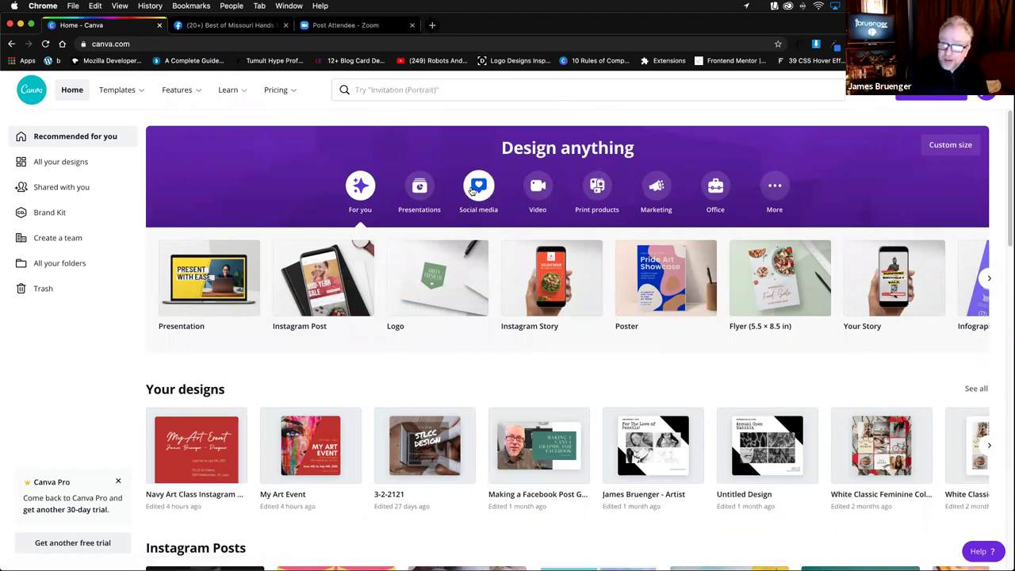
# Create a blank Instagram Post design and name it "Name your design"
pyautogui.click(322, 298)
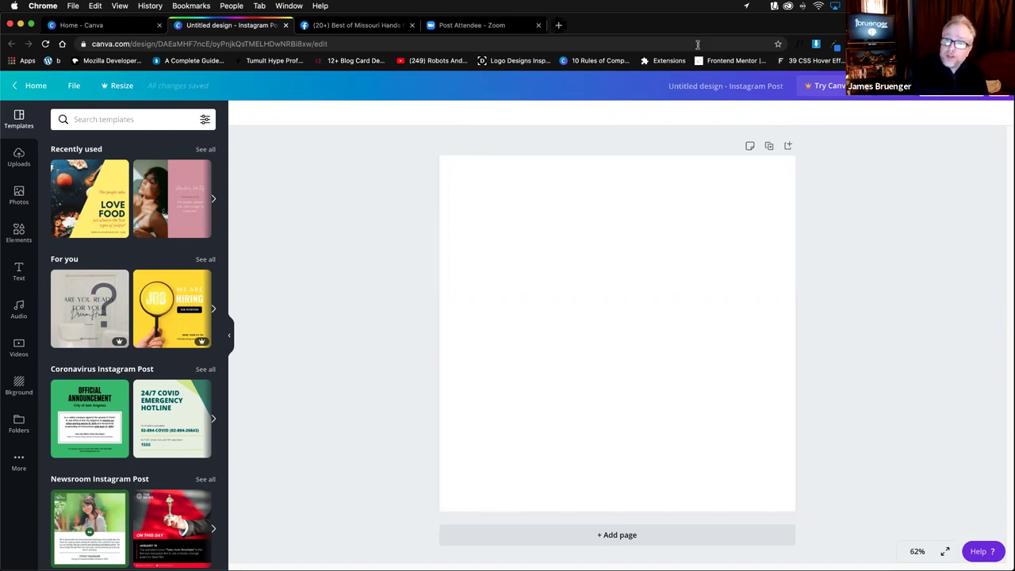
pyautogui.click(670, 87)
pyautogui.press('BackSpace')
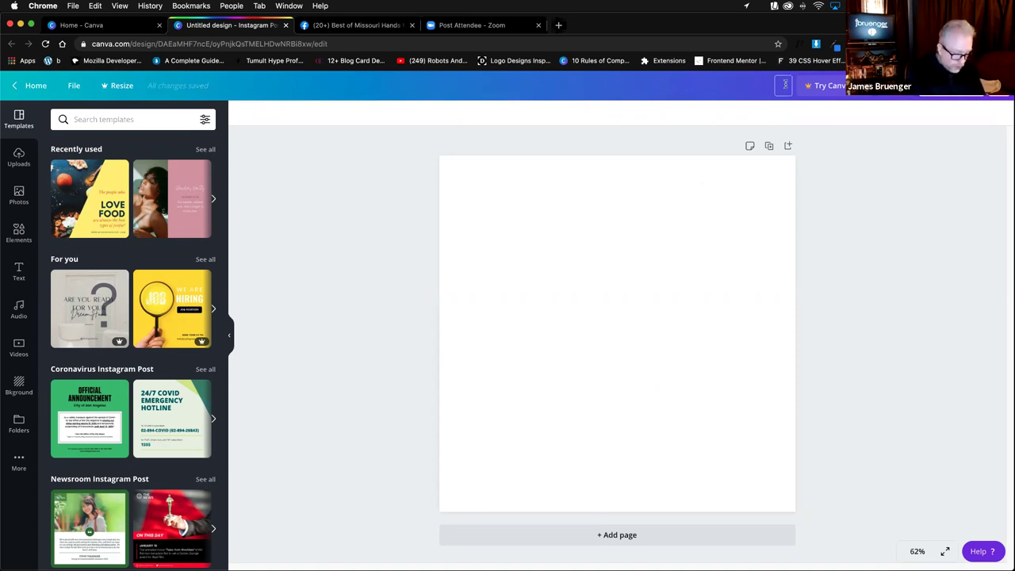
pyautogui.write('Name your')
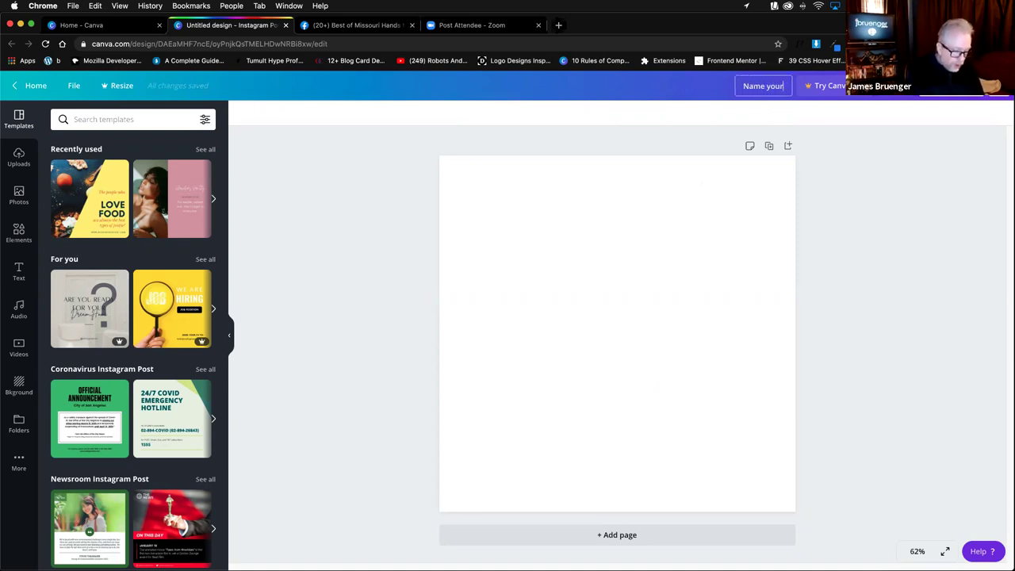
pyautogui.write(' file')
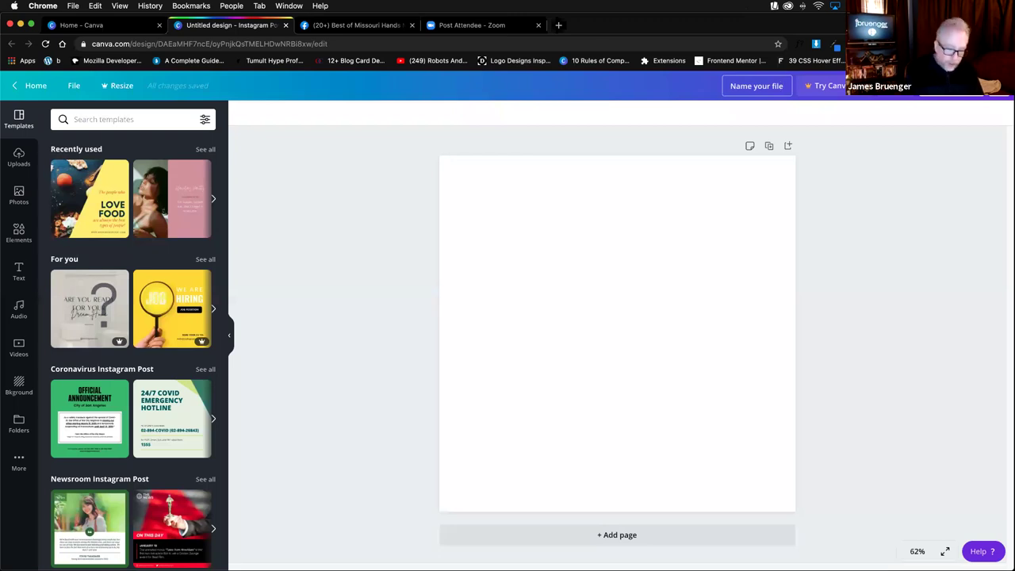
pyautogui.press('BackSpace')
pyautogui.press('BackSpace')
pyautogui.press('BackSpace')
pyautogui.press('BackSpace')
pyautogui.write('desing')
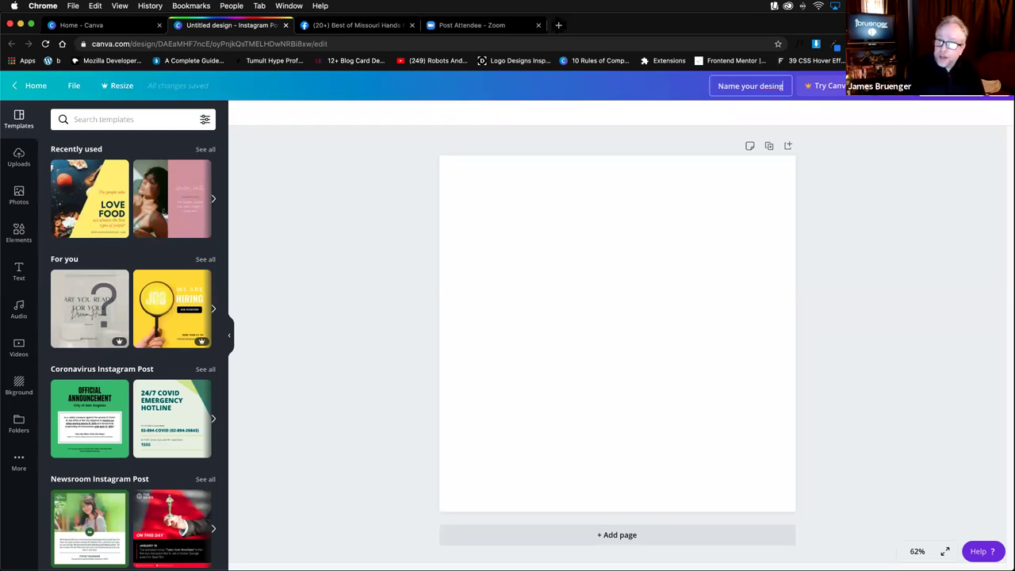
pyautogui.press('BackSpace')
pyautogui.press('BackSpace')
pyautogui.press('BackSpace')
pyautogui.write('ign')
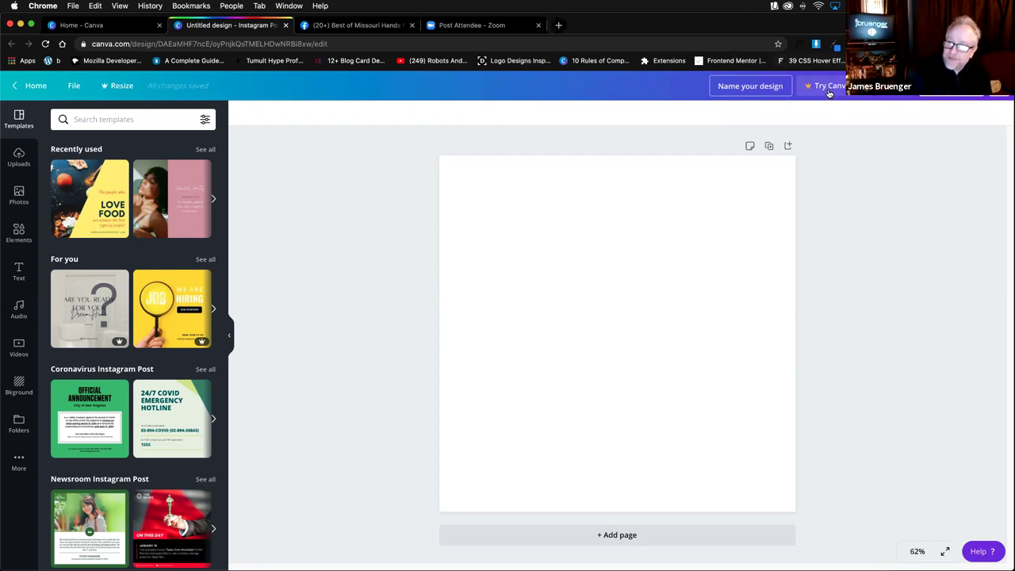
pyautogui.press('Escape')
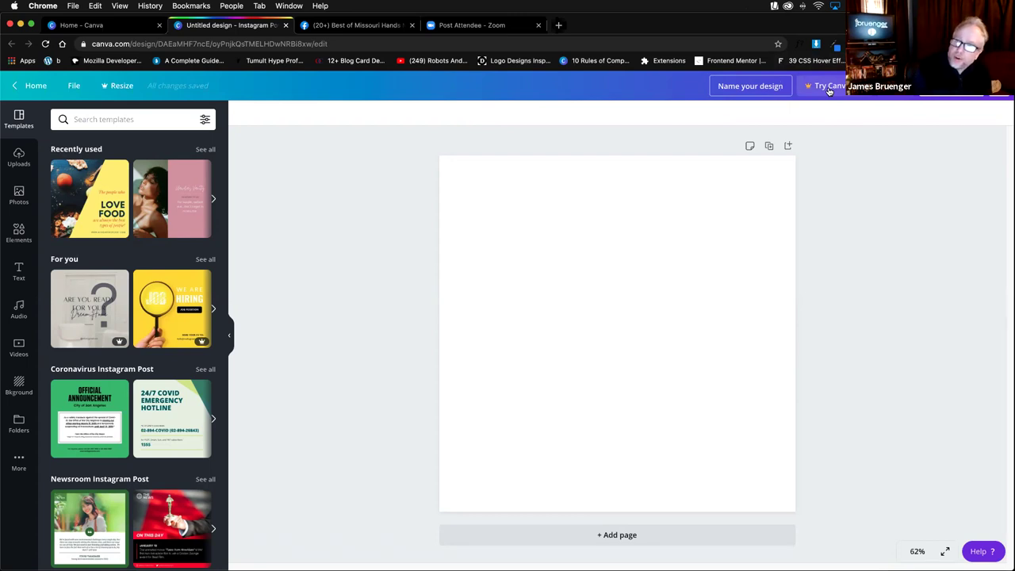
pyautogui.click(750, 86)
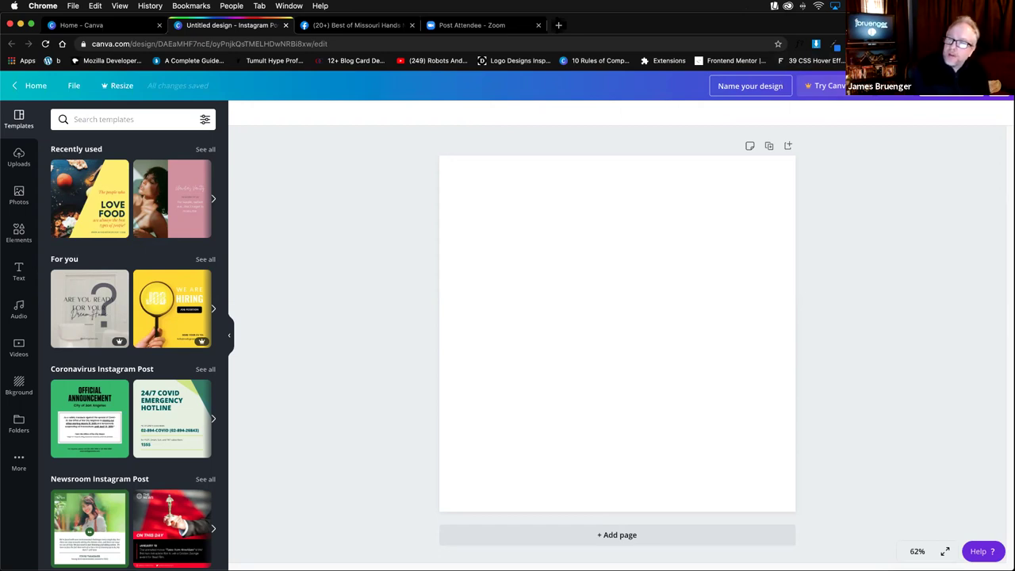
# View the design's sharing options and its download settings
pyautogui.click(944, 86)
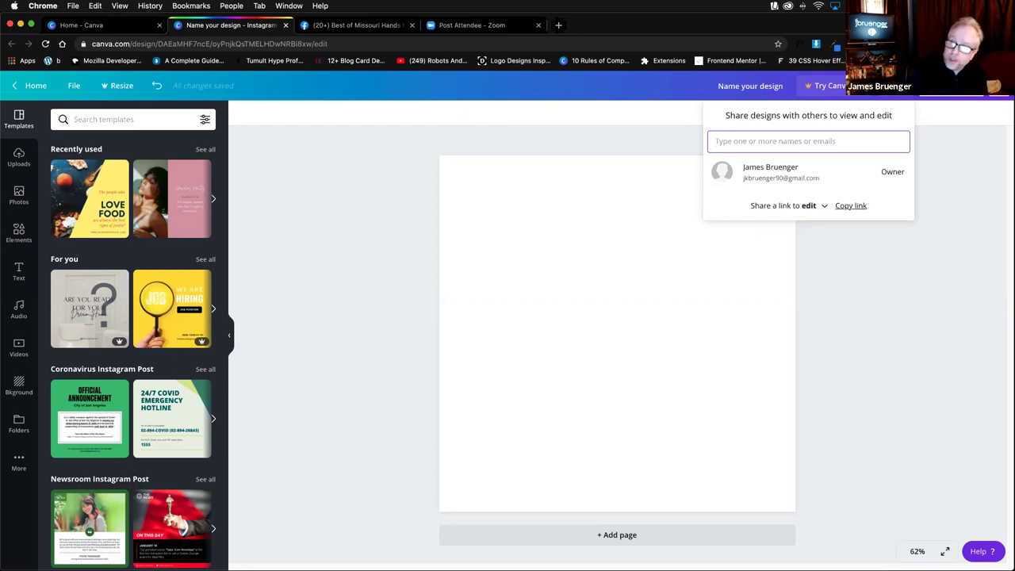
pyautogui.click(940, 86)
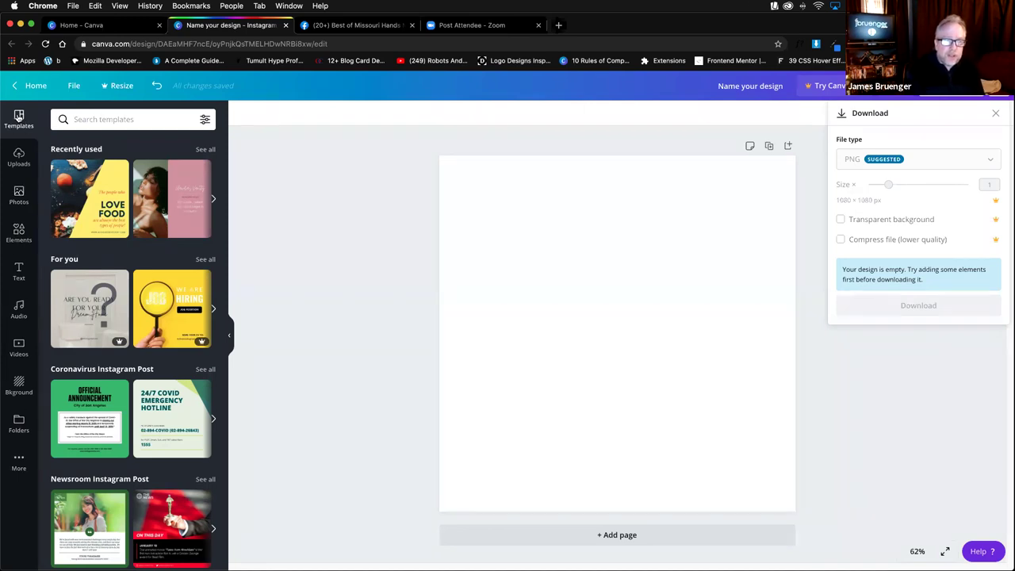
# Browse the available templates, including the full Coronavirus Instagram Post collection, and return to the template overview
pyautogui.scroll(-2, 107, 205)
pyautogui.scroll(-5, 107, 206)
pyautogui.scroll(-10, 107, 206)
pyautogui.scroll(15, 107, 210)
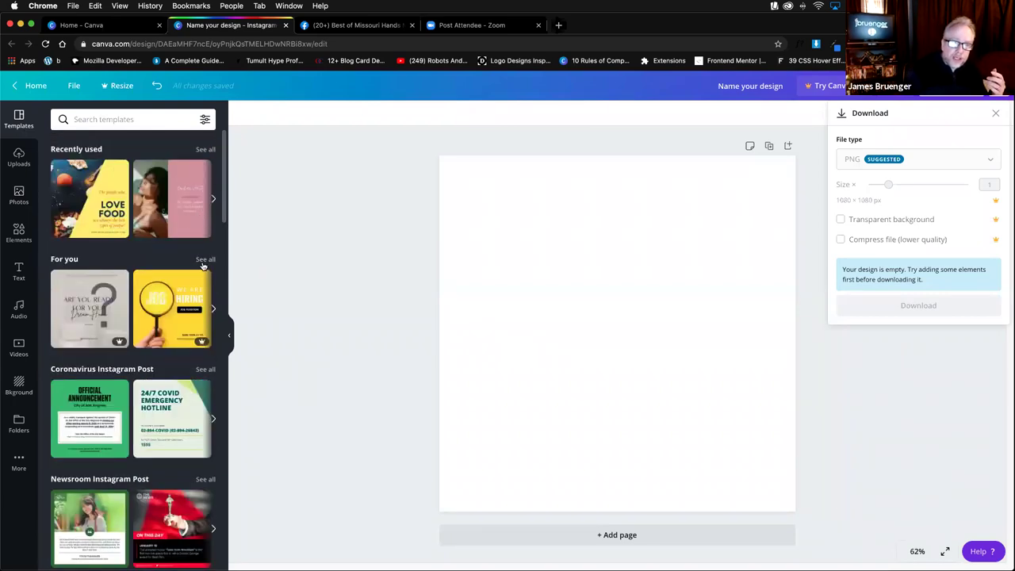
pyautogui.click(202, 371)
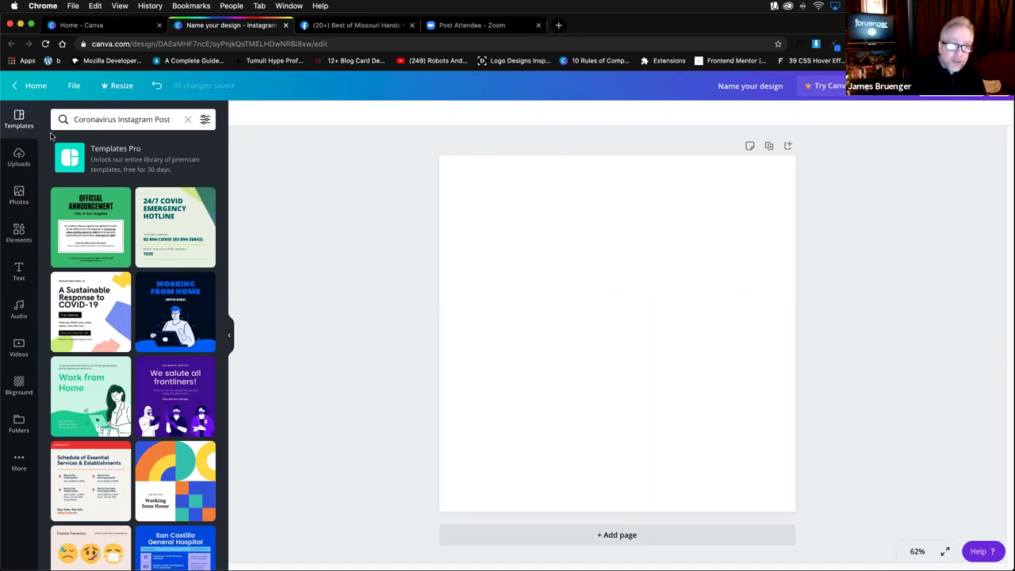
pyautogui.click(20, 117)
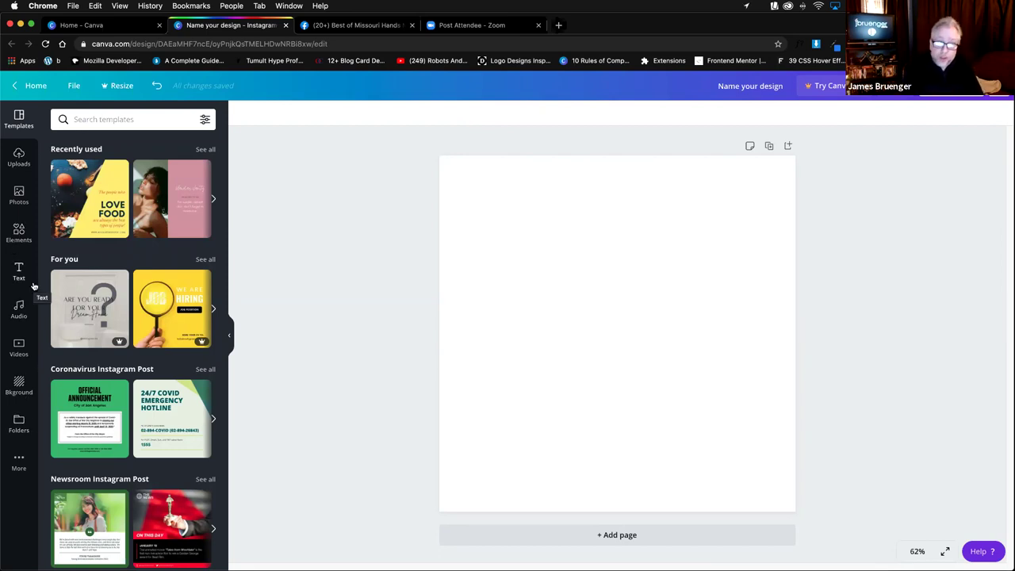
# Look through the uploaded images, videos and audio, ending on the images
pyautogui.click(16, 158)
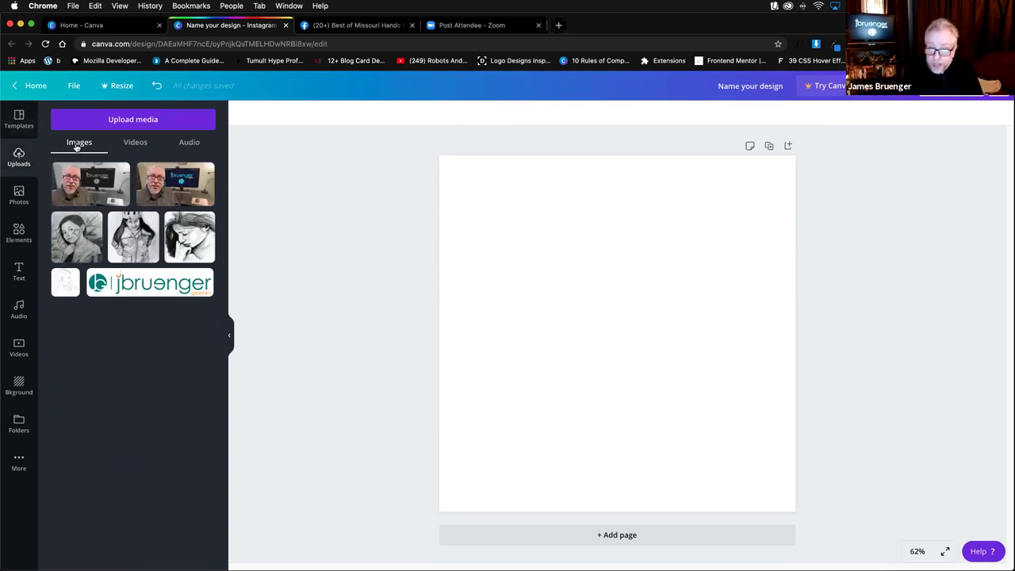
pyautogui.click(137, 143)
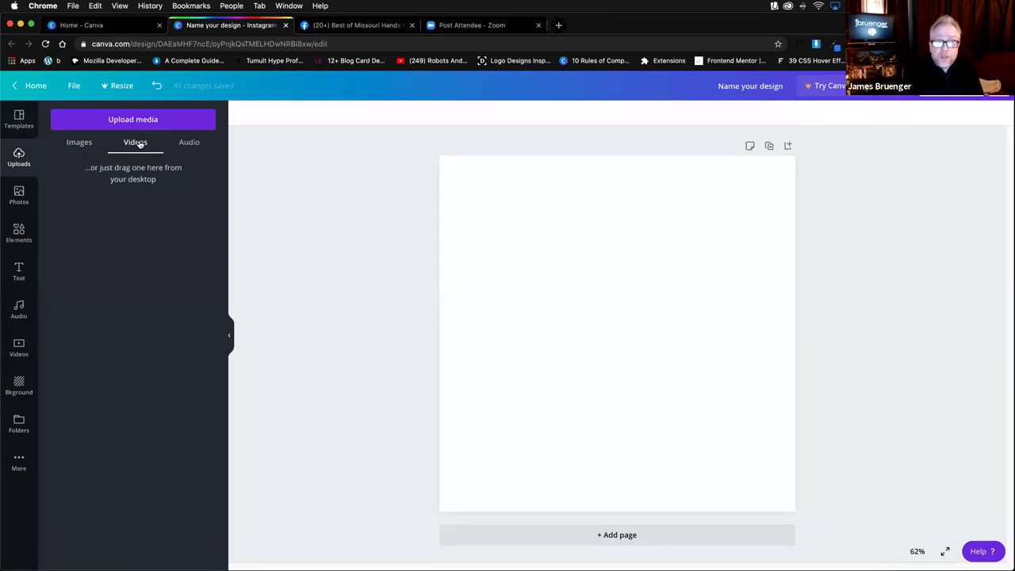
pyautogui.click(197, 142)
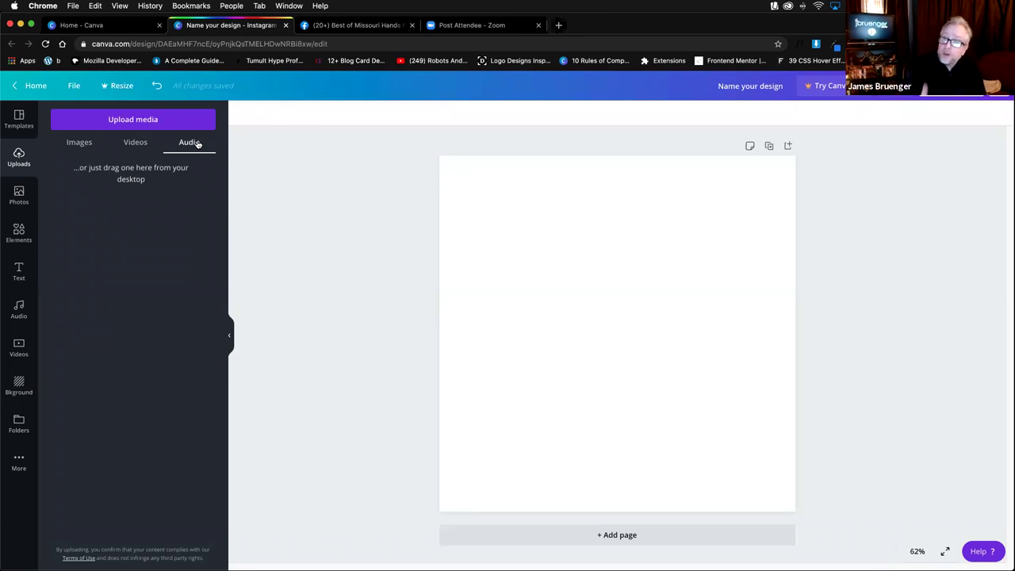
pyautogui.click(79, 144)
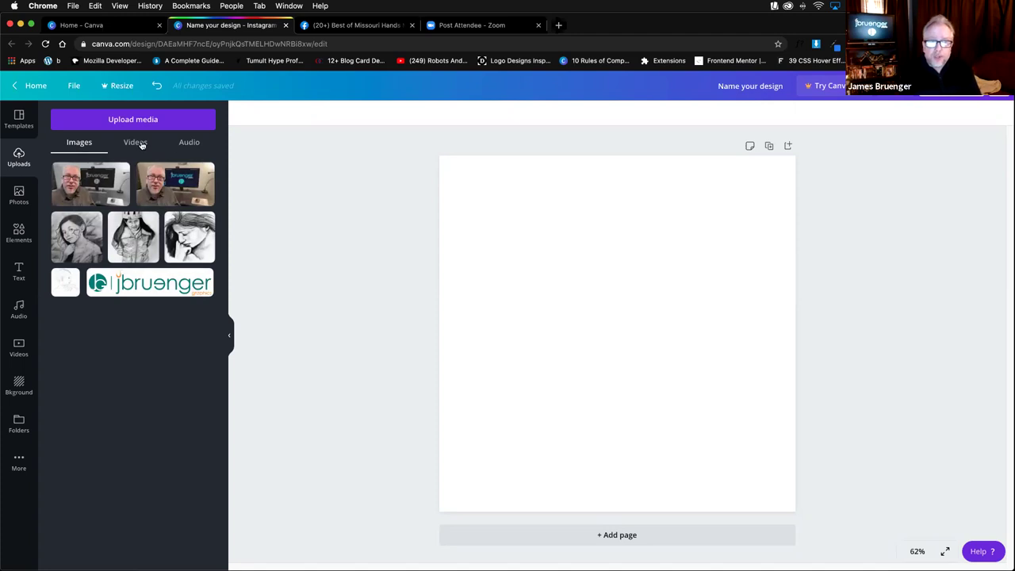
pyautogui.click(182, 144)
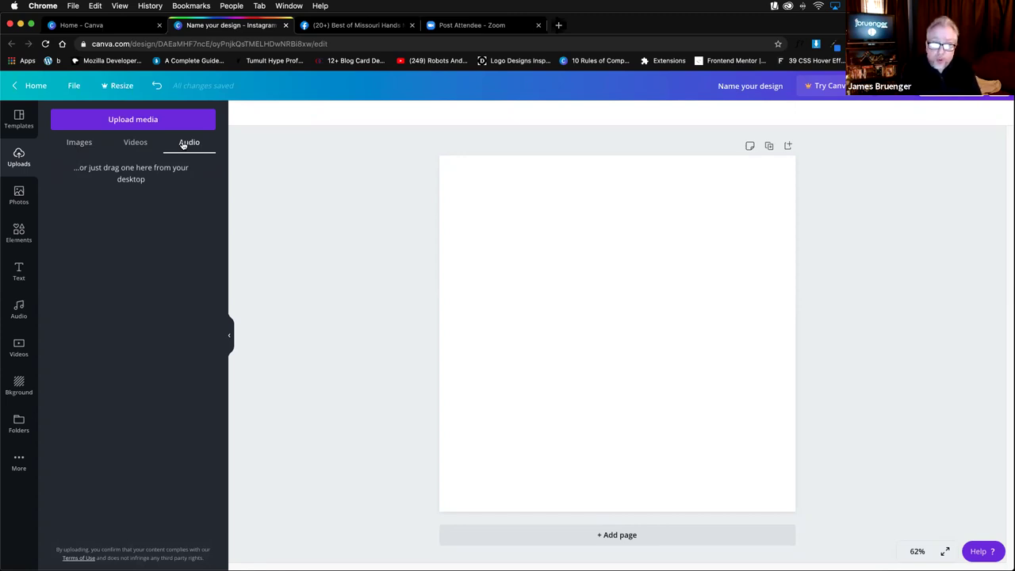
pyautogui.click(80, 142)
# Browse the trending pictures in the stock photo library
pyautogui.click(18, 201)
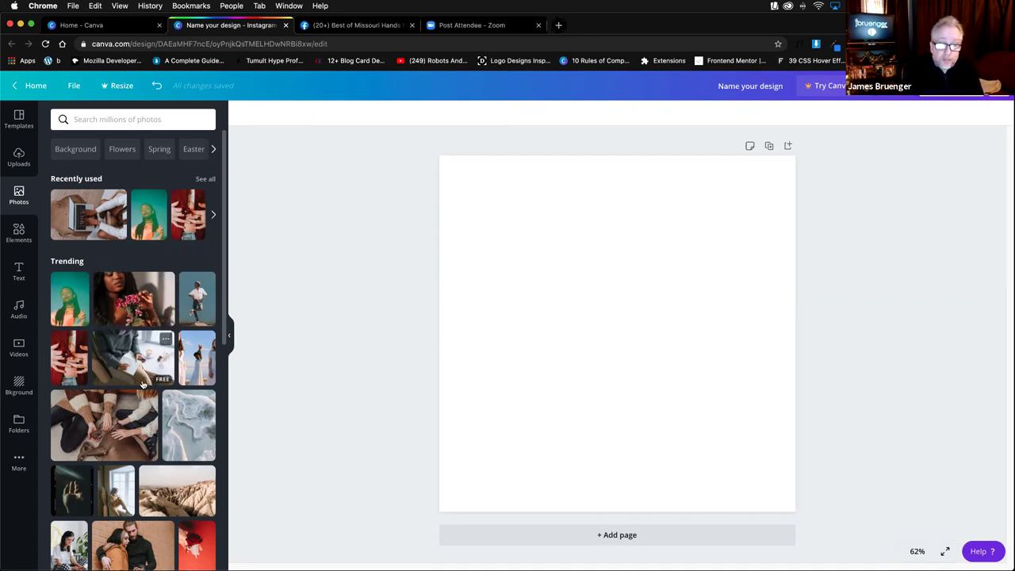
pyautogui.scroll(-1, 143, 386)
pyautogui.scroll(-15, 143, 386)
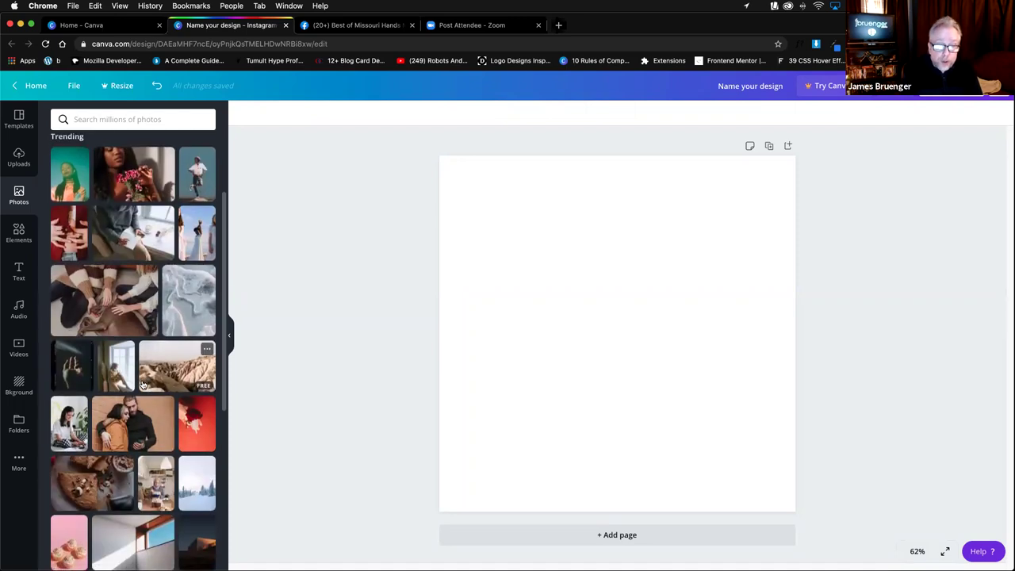
pyautogui.scroll(-5, 142, 383)
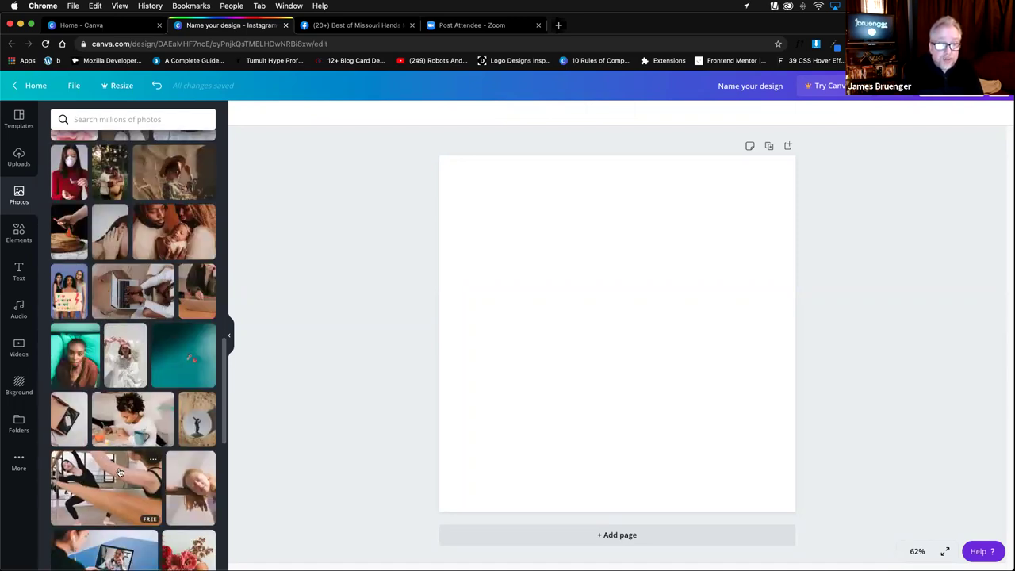
pyautogui.scroll(-12, 119, 473)
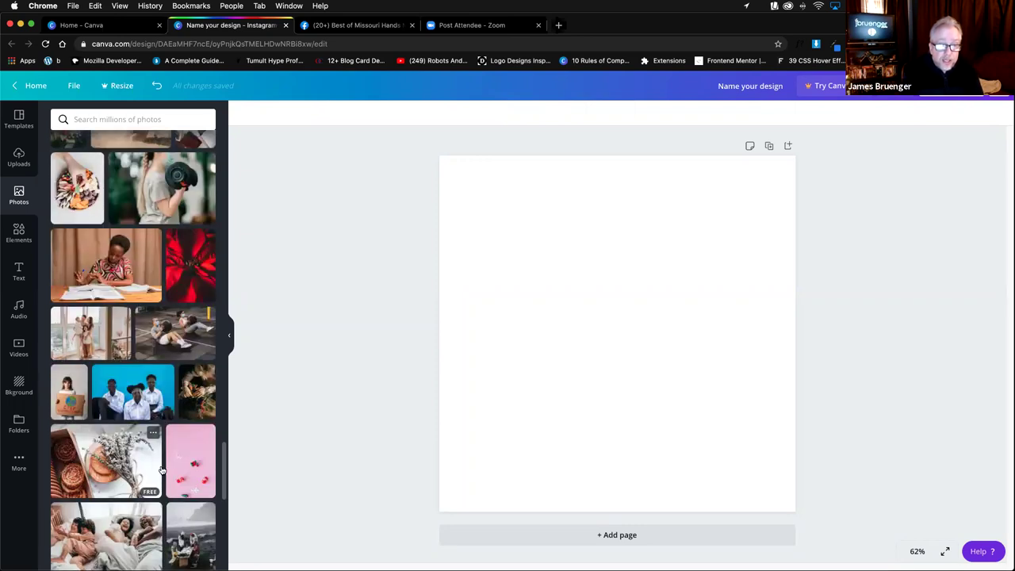
pyautogui.scroll(-1, 158, 467)
pyautogui.scroll(-15, 163, 464)
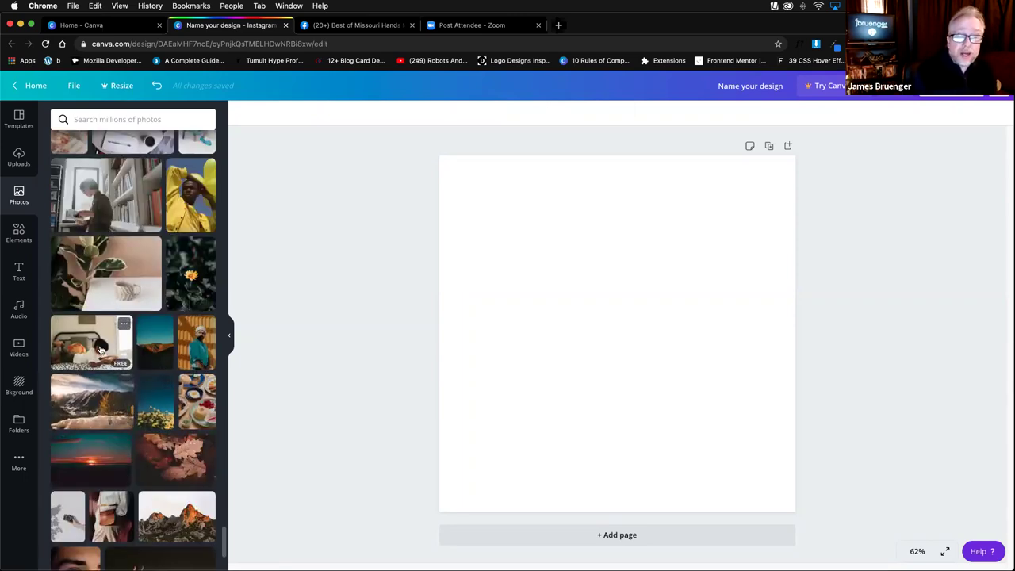
pyautogui.click(156, 266)
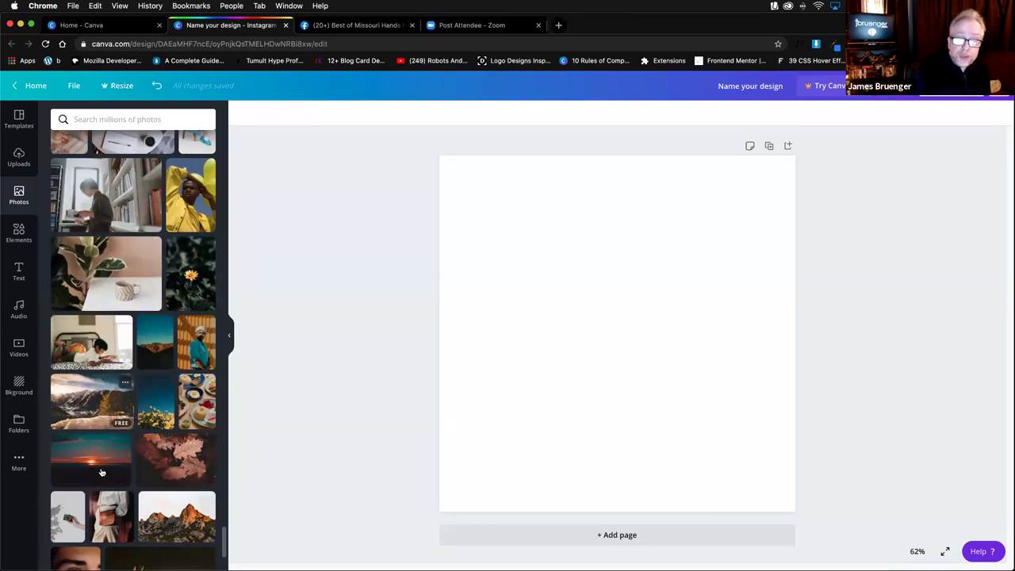
# Look further through the trending stock photos and return to the start of the photo library
pyautogui.scroll(-5, 98, 470)
pyautogui.click(152, 280)
pyautogui.scroll(-5, 146, 305)
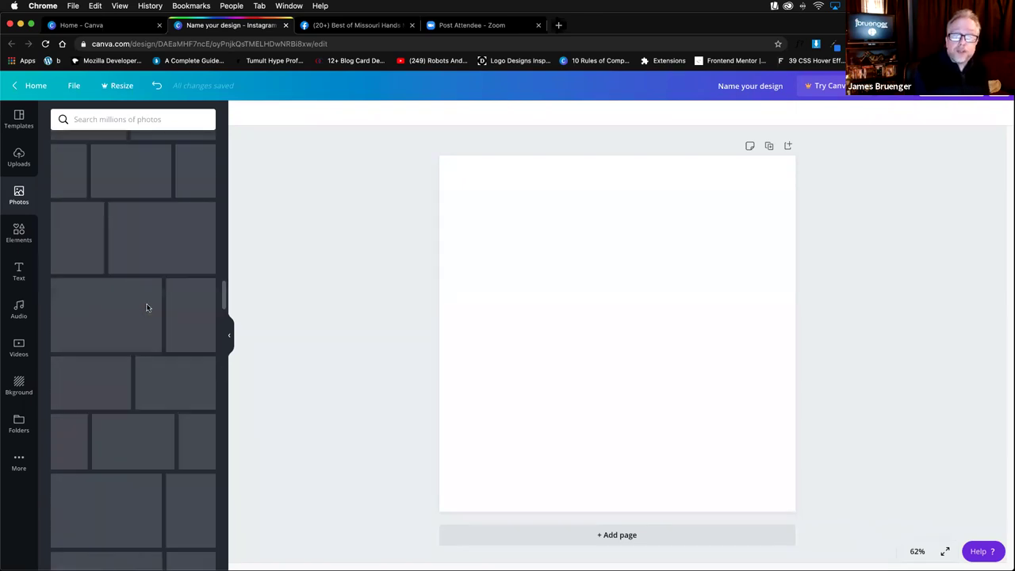
pyautogui.scroll(10, 147, 307)
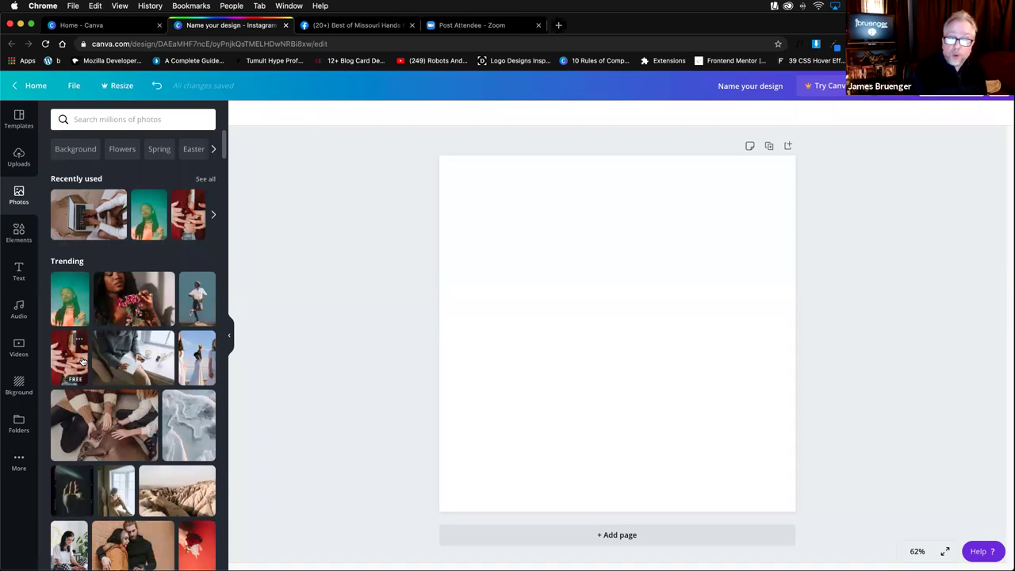
# Add the pink lotus flower from the featured elements to the page and delete it again
pyautogui.click(19, 232)
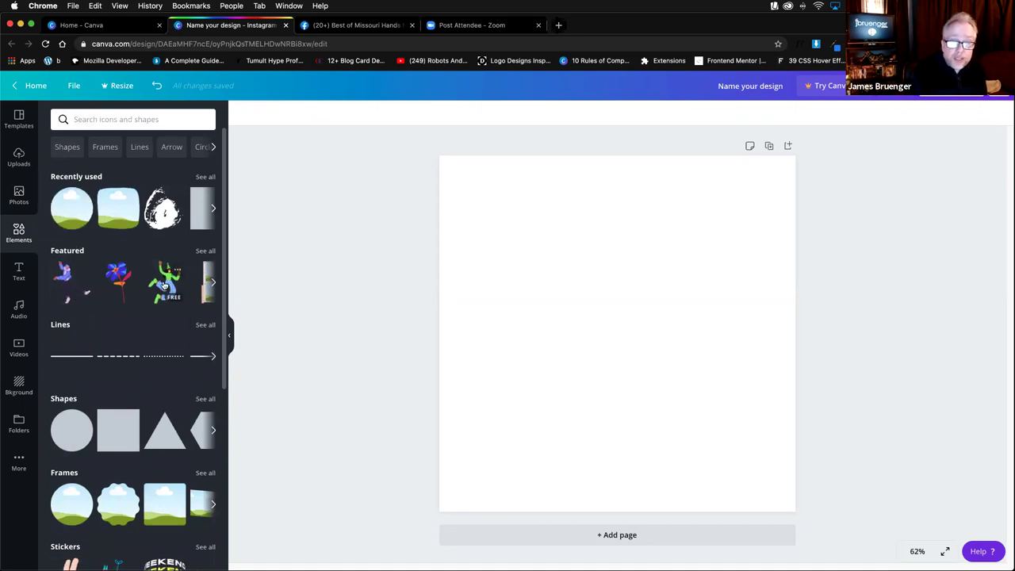
pyautogui.scroll(-1, 143, 282)
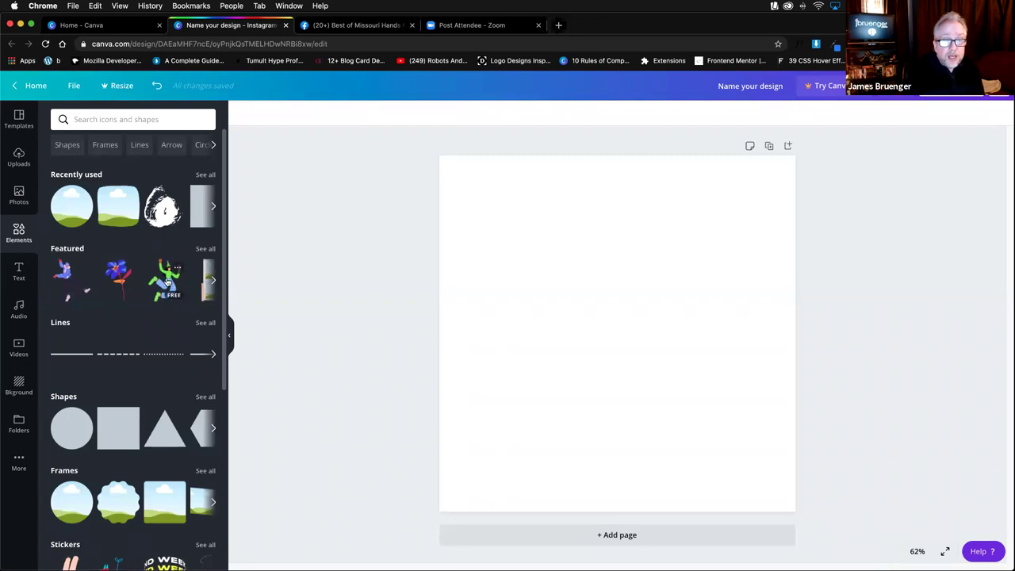
pyautogui.click(213, 283)
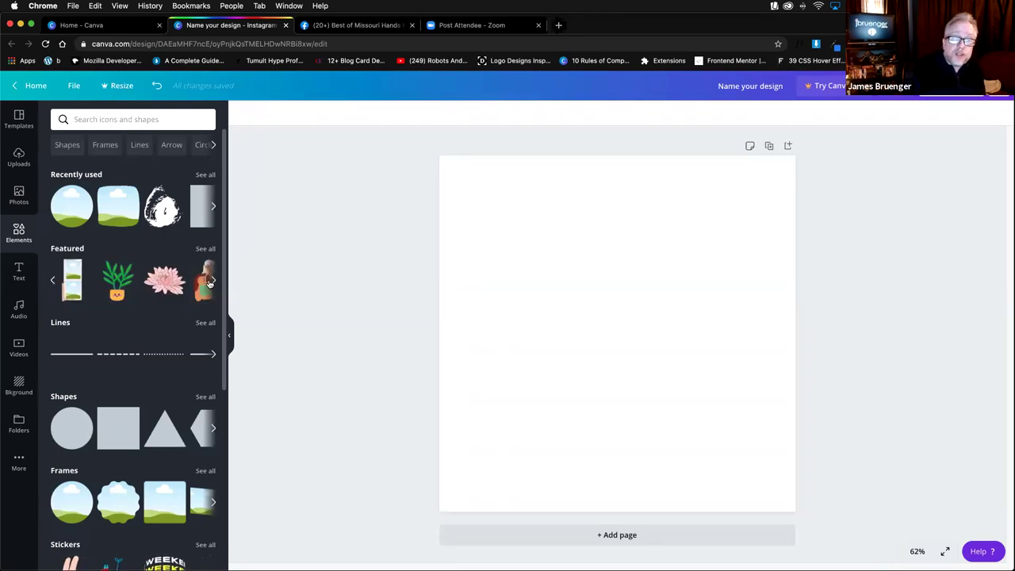
pyautogui.click(158, 286)
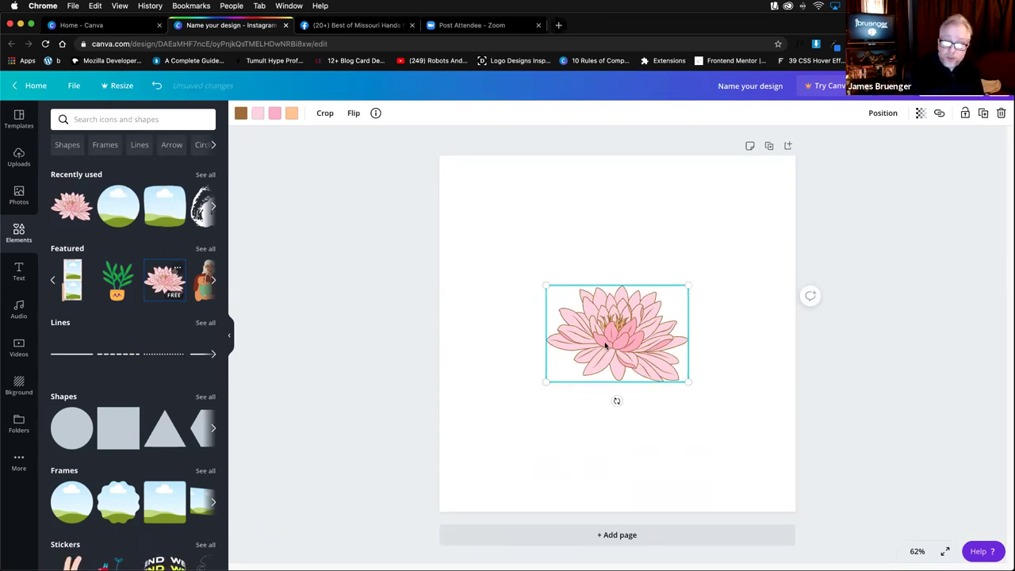
pyautogui.press('BackSpace')
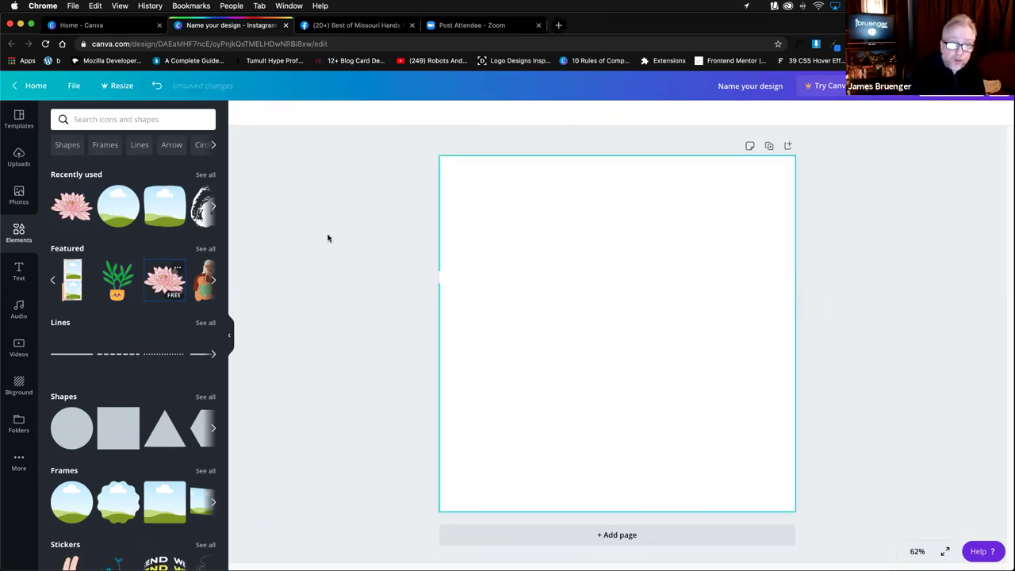
# Browse the full collection of featured elements
pyautogui.click(205, 249)
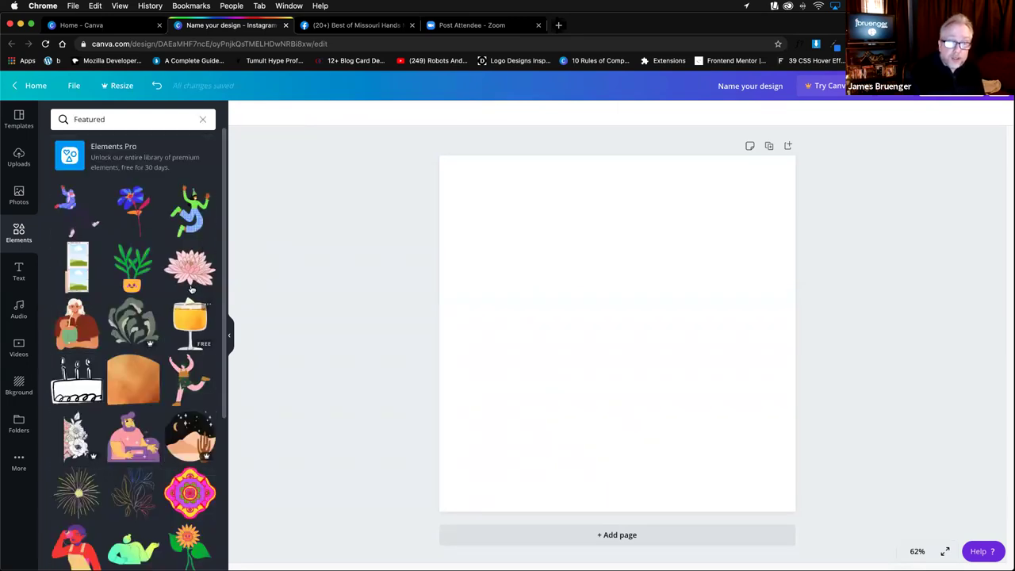
pyautogui.scroll(-10, 190, 302)
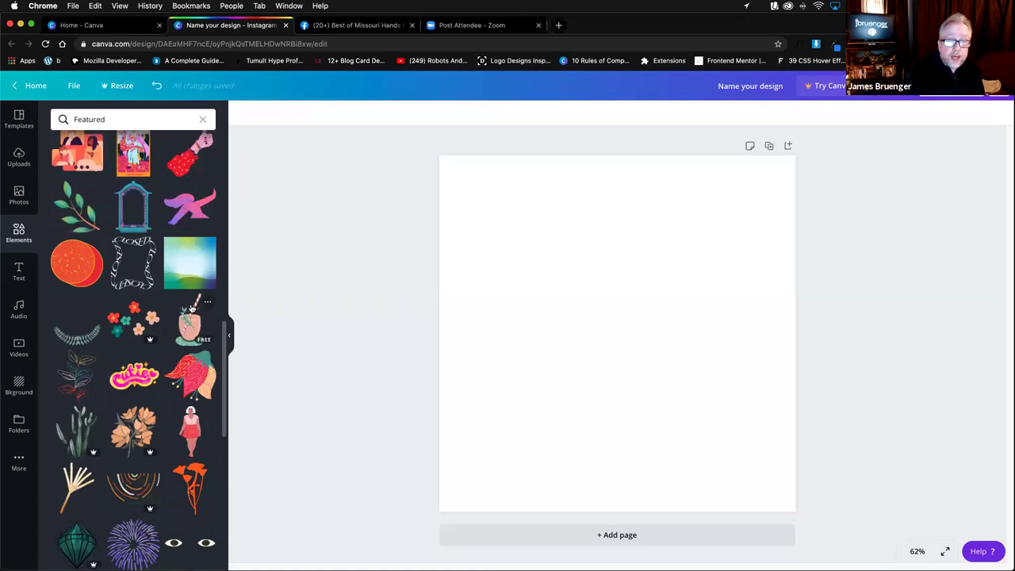
pyautogui.scroll(4, 136, 273)
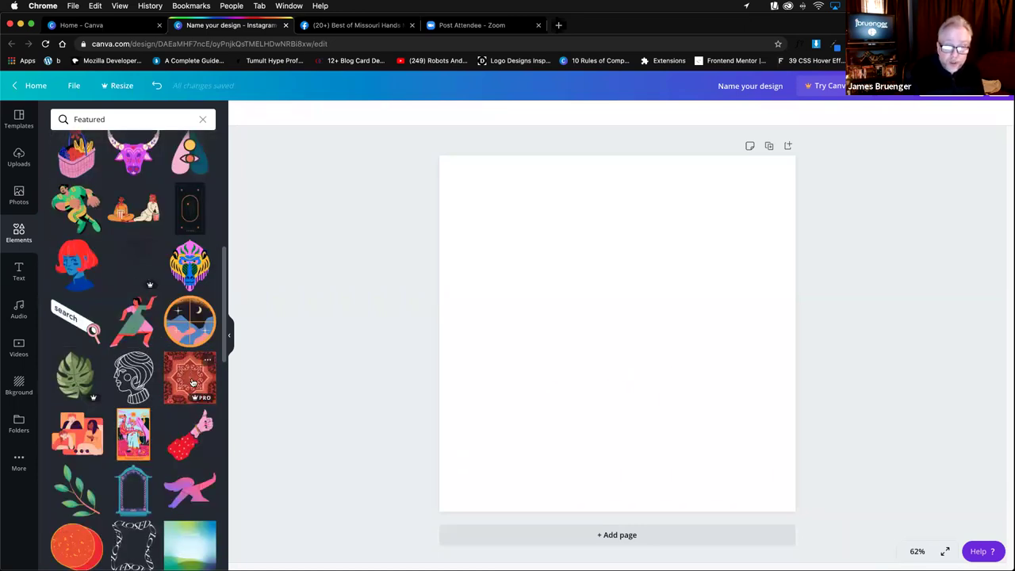
# Try out the Pro green monstera leaf at a larger size on the page and delete it
pyautogui.click(77, 378)
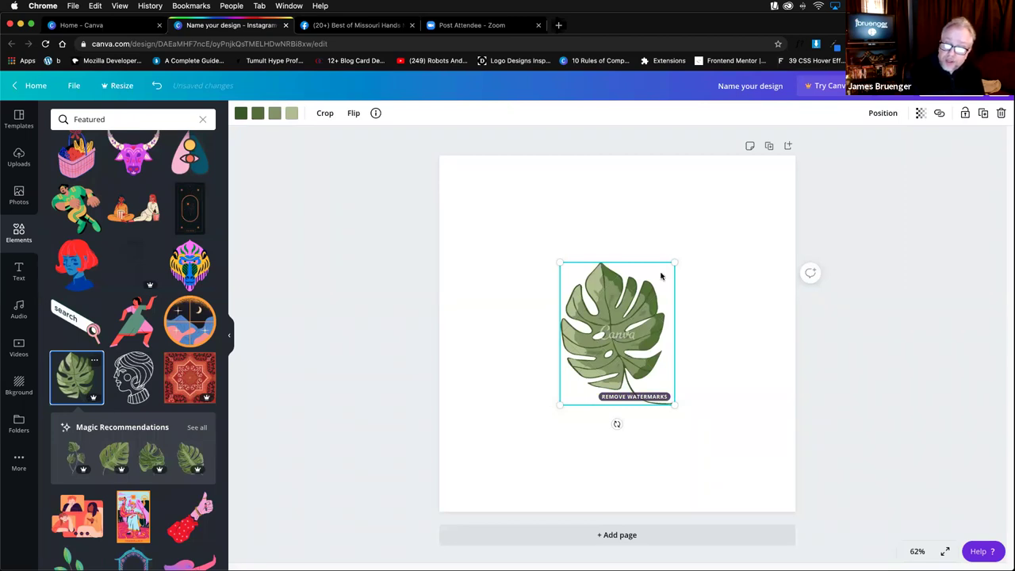
pyautogui.moveTo(674, 263); pyautogui.dragTo(739, 183)
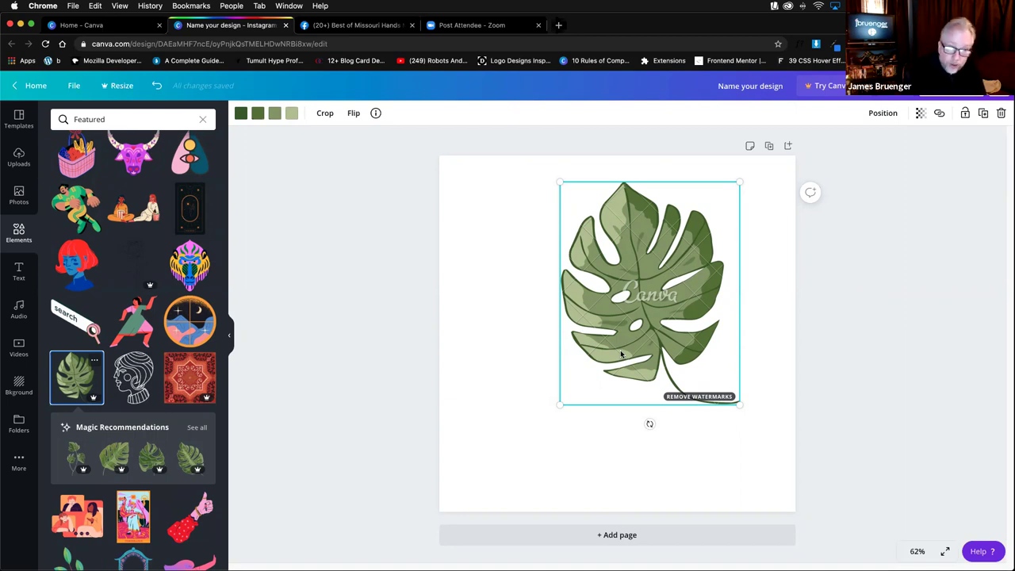
pyautogui.press('Delete')
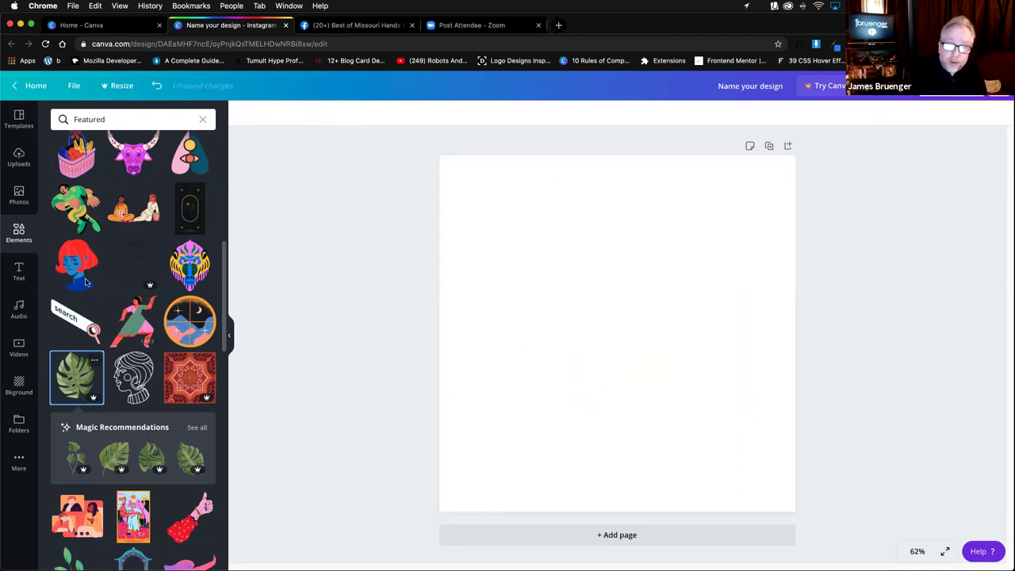
pyautogui.scroll(5, 87, 282)
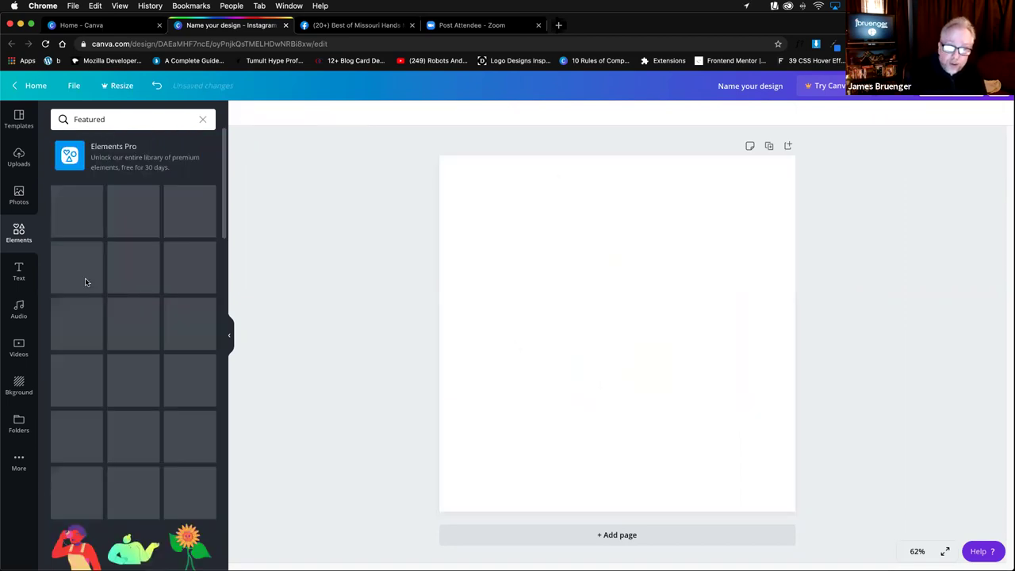
# Revisit the stock photos, and browse the text options and ready-made font combinations
pyautogui.click(19, 195)
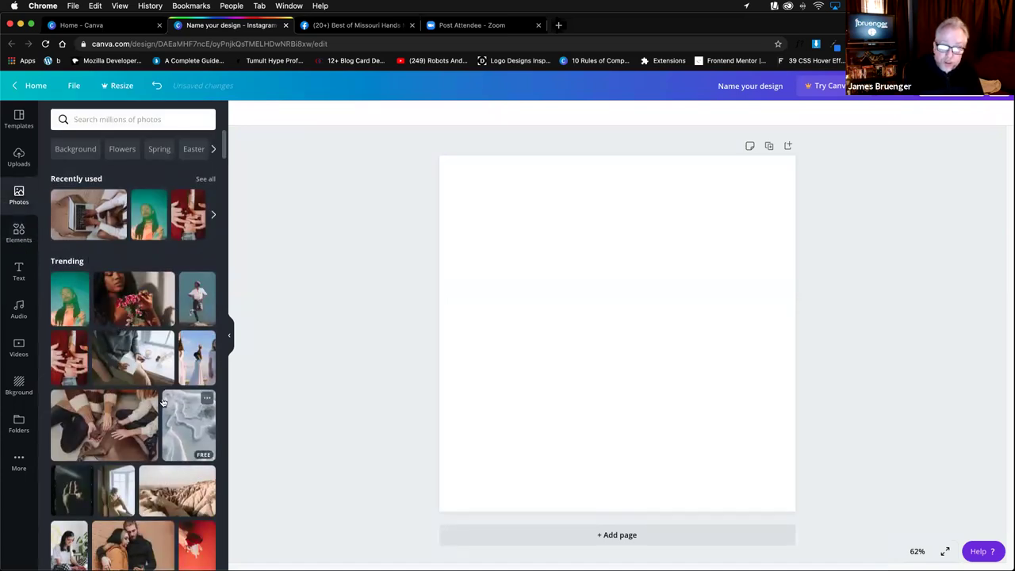
pyautogui.click(19, 272)
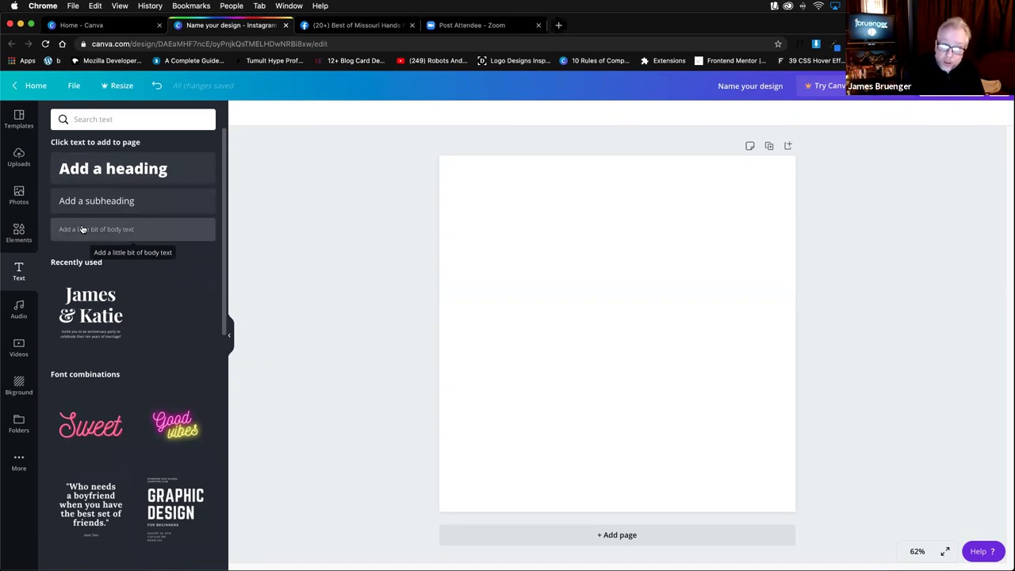
pyautogui.scroll(-2, 101, 352)
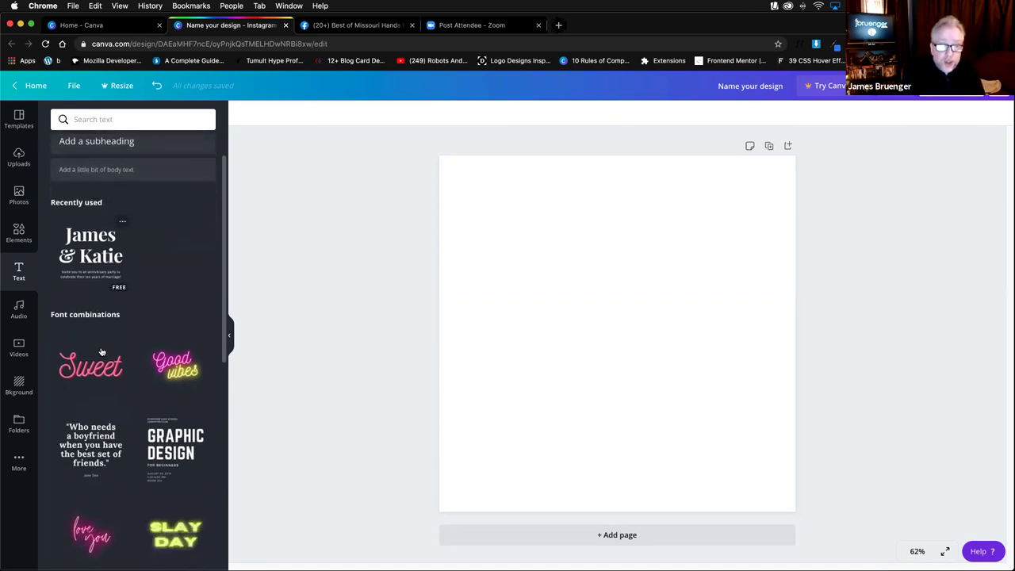
pyautogui.scroll(-3, 67, 319)
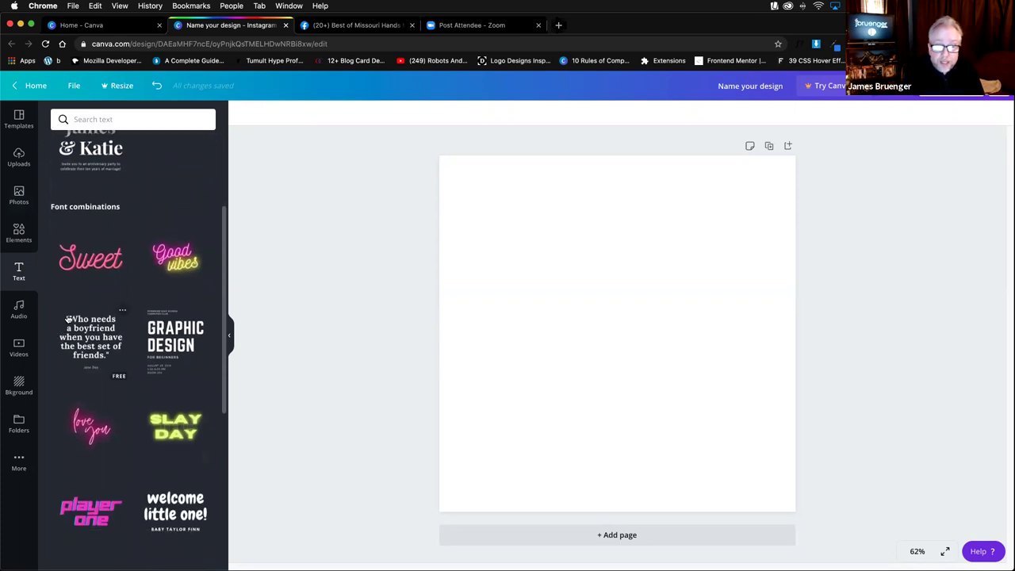
pyautogui.scroll(-1, 161, 334)
pyautogui.scroll(-6, 161, 334)
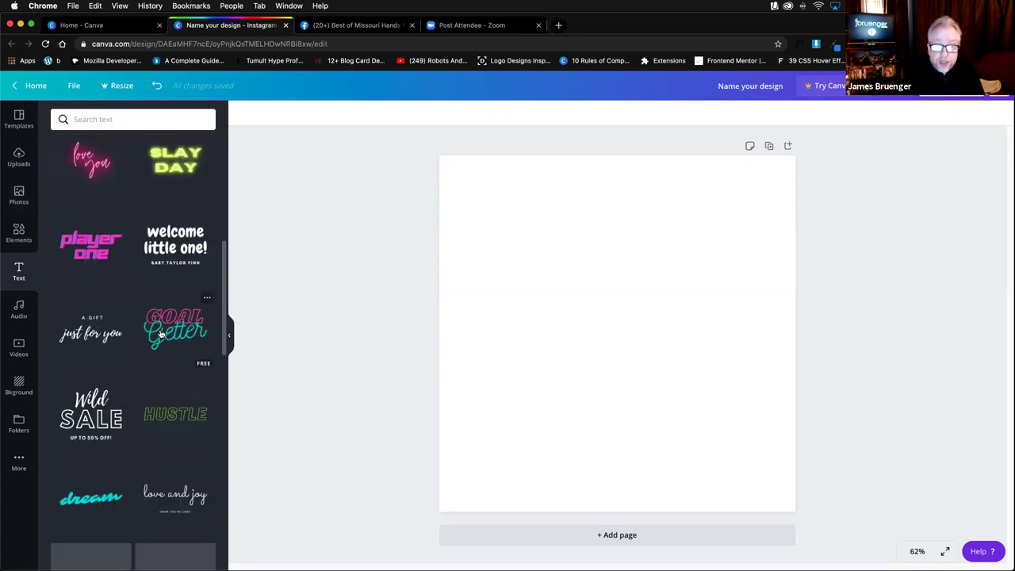
pyautogui.scroll(-1, 161, 334)
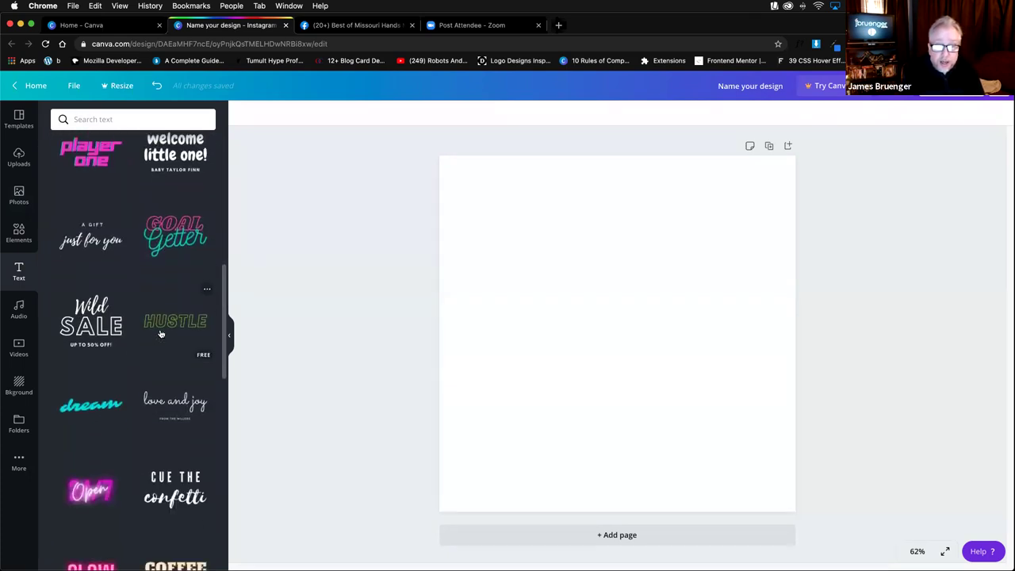
pyautogui.scroll(-1, 161, 334)
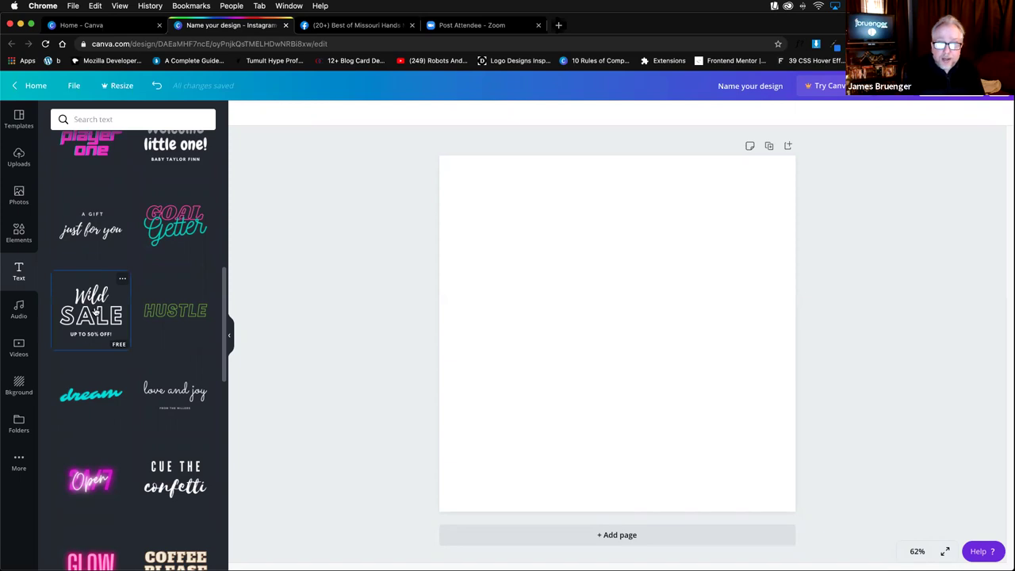
# Add the "Wild SALE" font combination to the page and replace the word "Wild" with "Art"
pyautogui.click(95, 312)
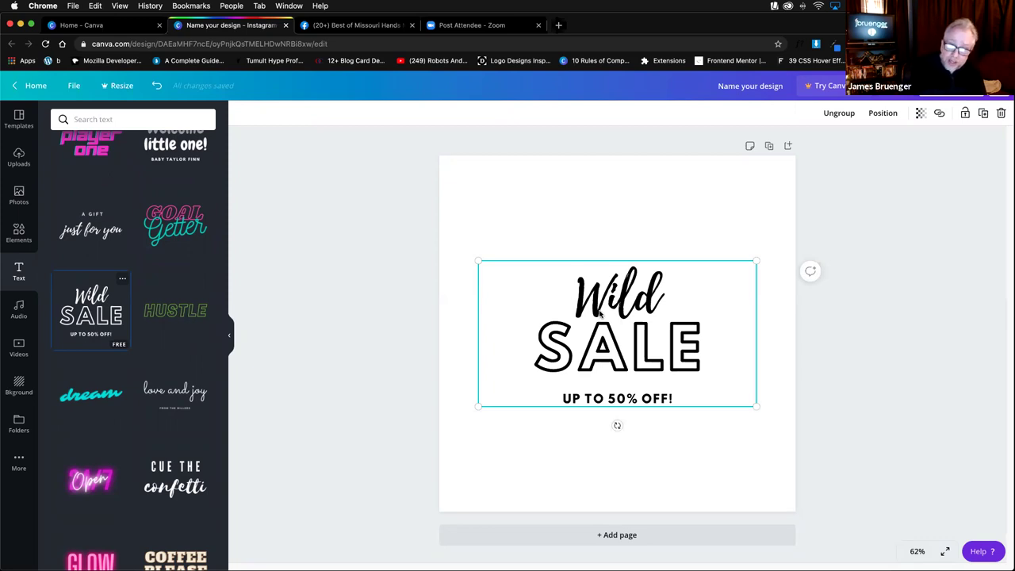
pyautogui.click(601, 223)
pyautogui.doubleClick(618, 299)
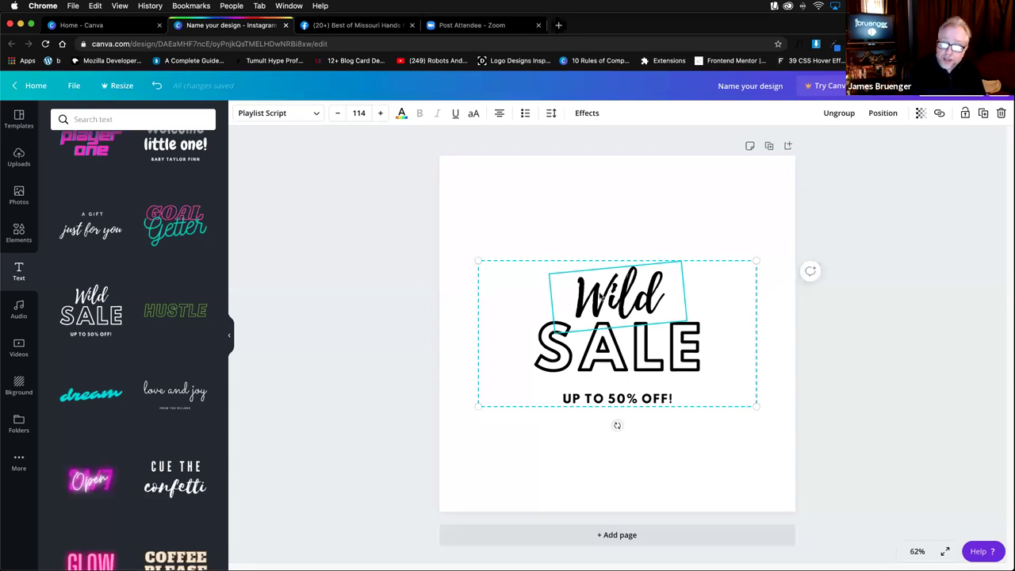
pyautogui.doubleClick(605, 293)
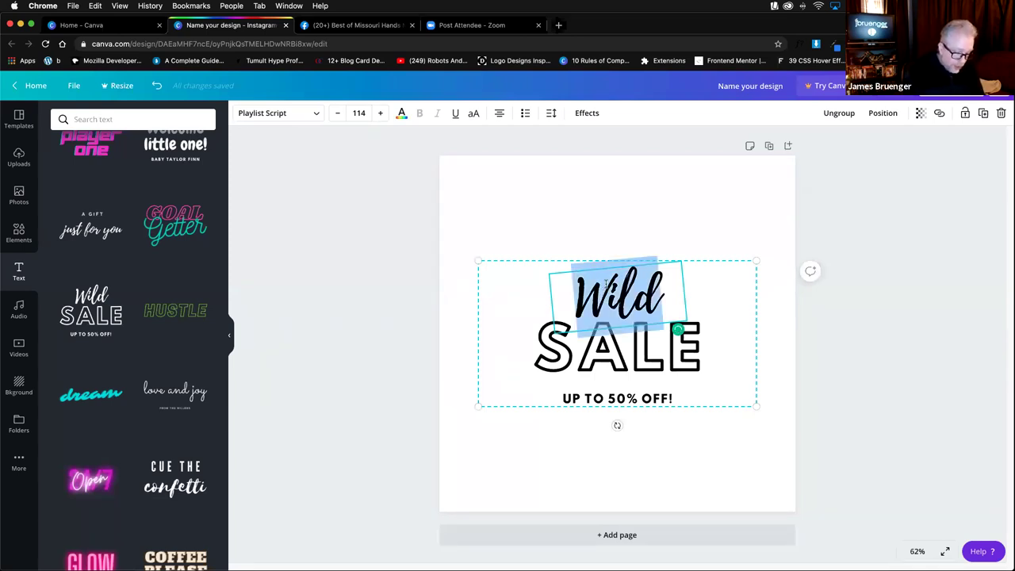
pyautogui.write('Art')
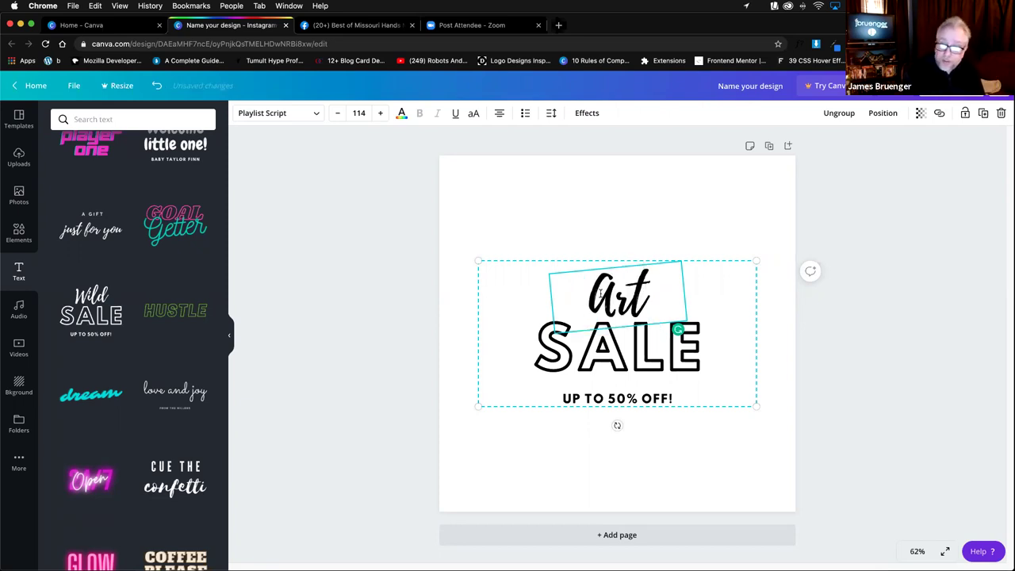
# Try pink and coral red on the word "Art", and recolor it with a custom muted reddish brown
pyautogui.moveTo(650, 284); pyautogui.dragTo(559, 289)
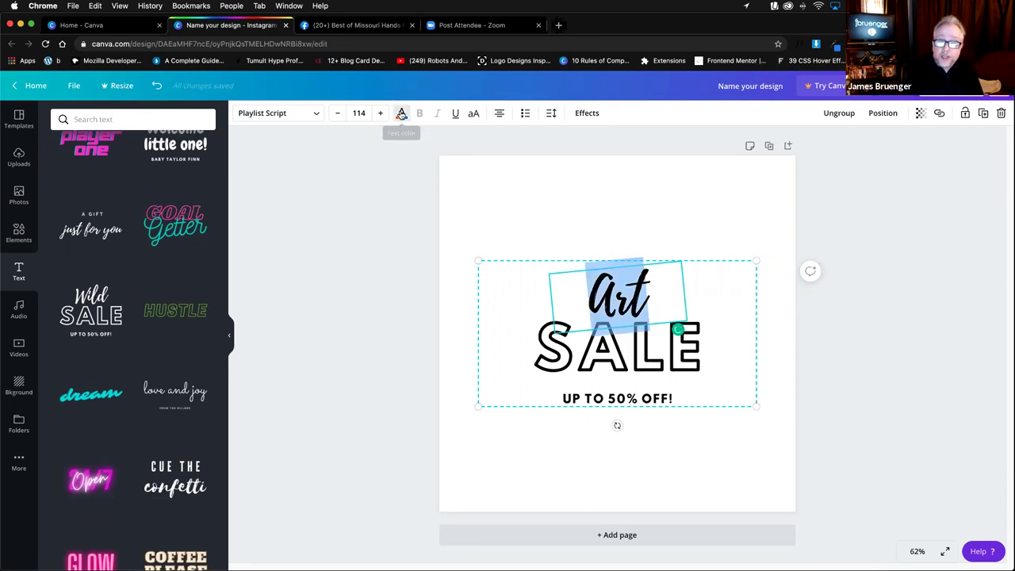
pyautogui.click(401, 114)
pyautogui.click(119, 295)
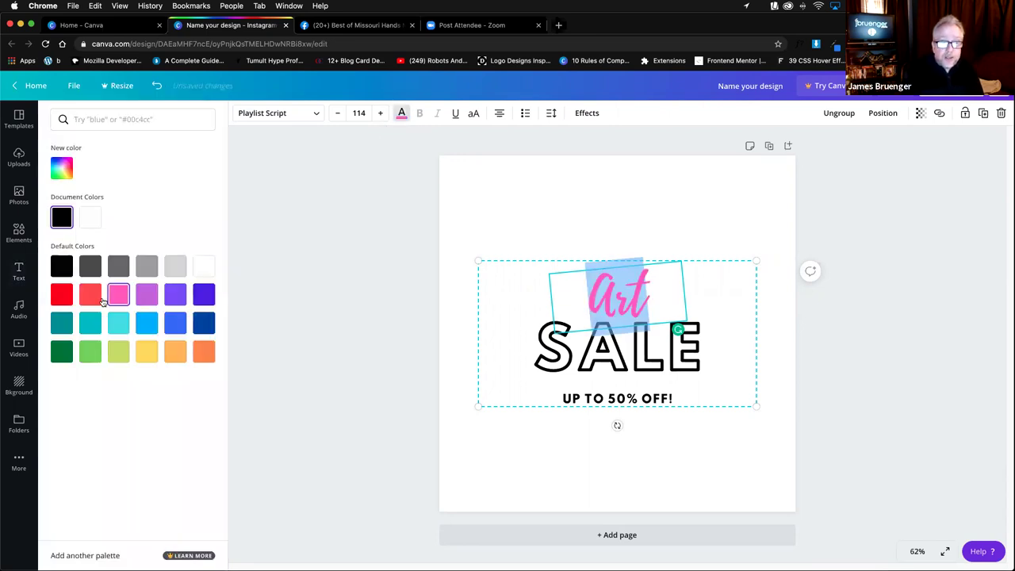
pyautogui.click(83, 299)
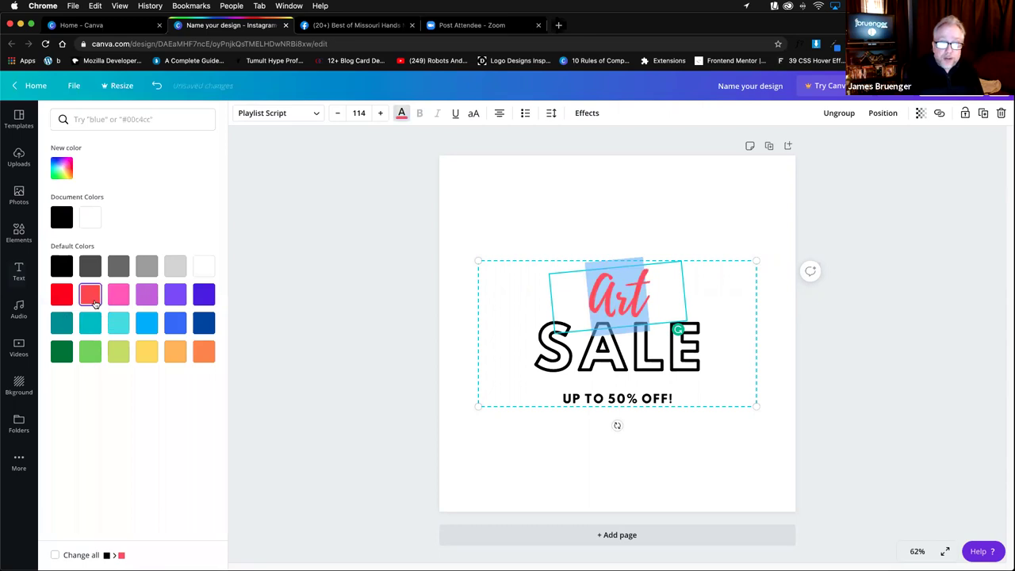
pyautogui.click(64, 169)
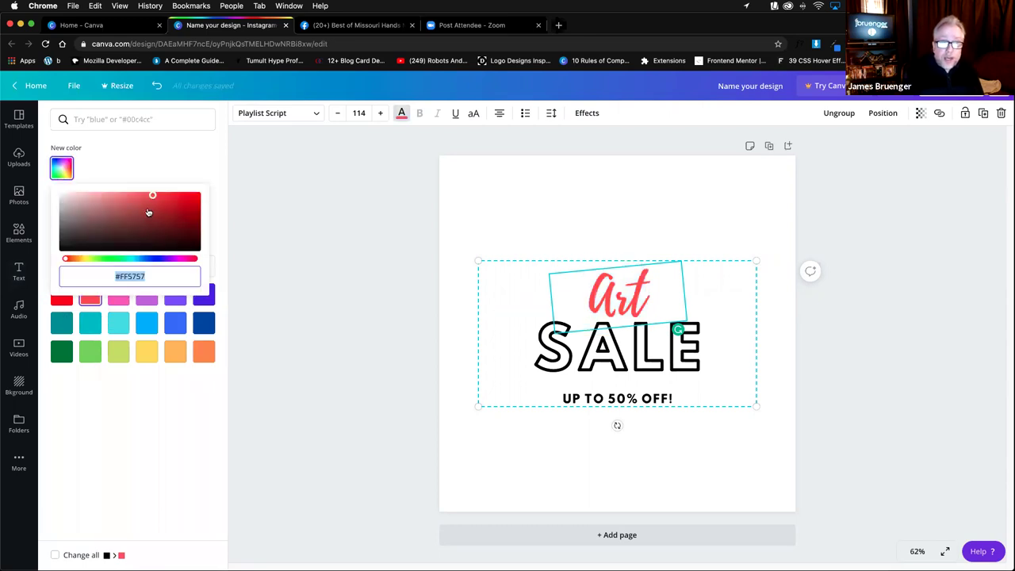
pyautogui.moveTo(153, 196); pyautogui.dragTo(125, 218)
pyautogui.click(102, 160)
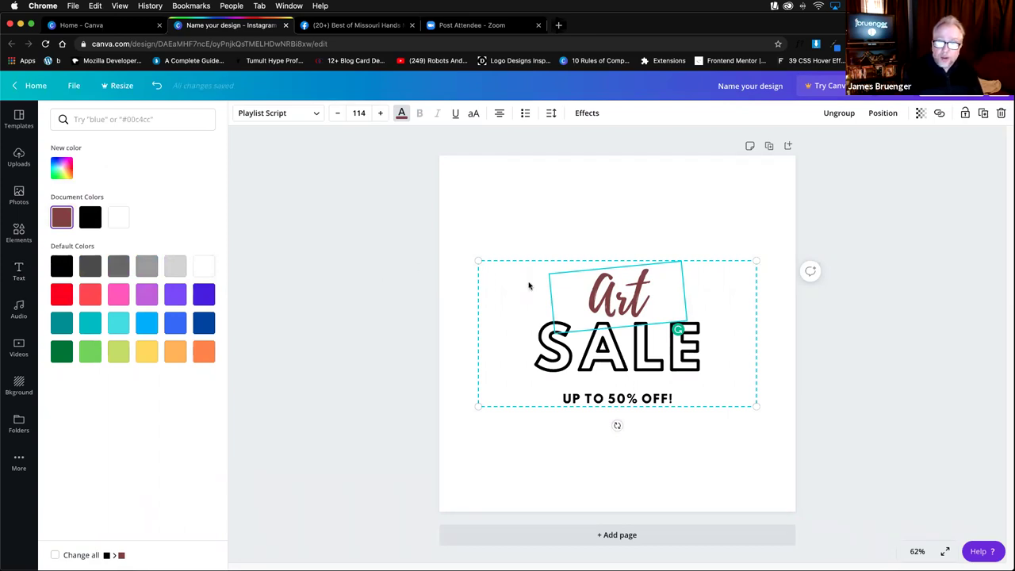
# Delete the "Art", "SALE" and "UP TO 50% OFF!" texts from the page
pyautogui.press('BackSpace')
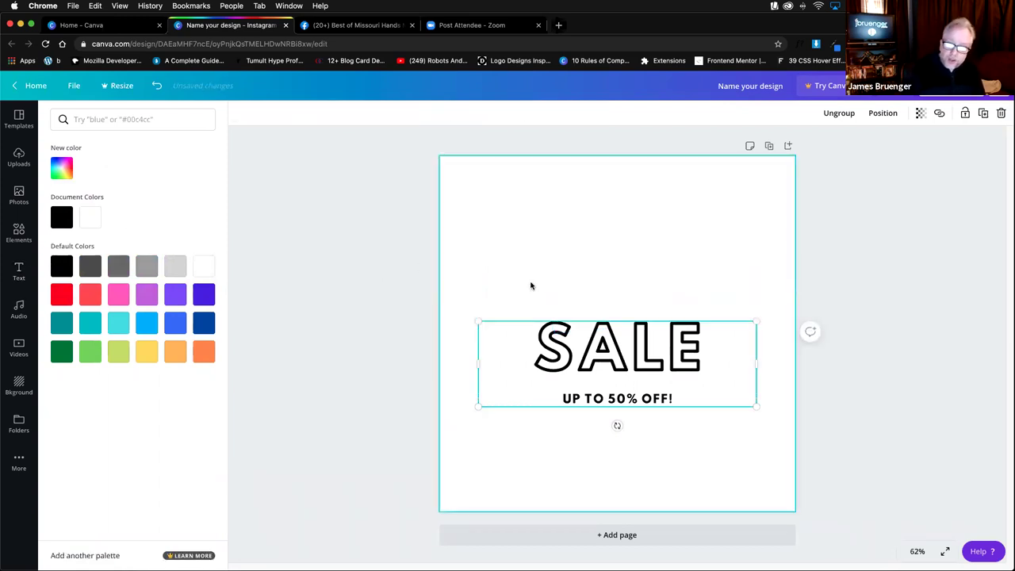
pyautogui.click(579, 352)
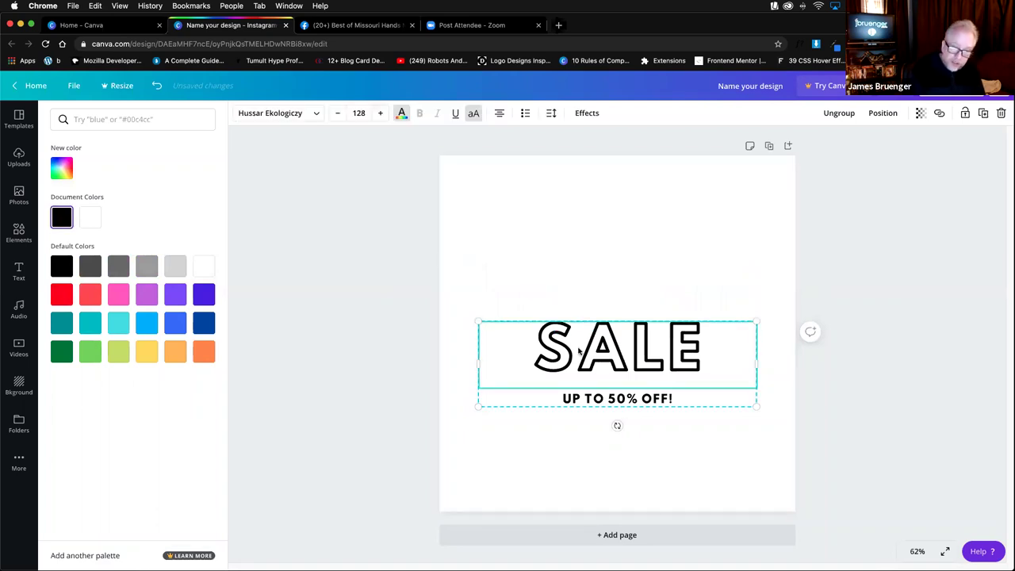
pyautogui.press('BackSpace')
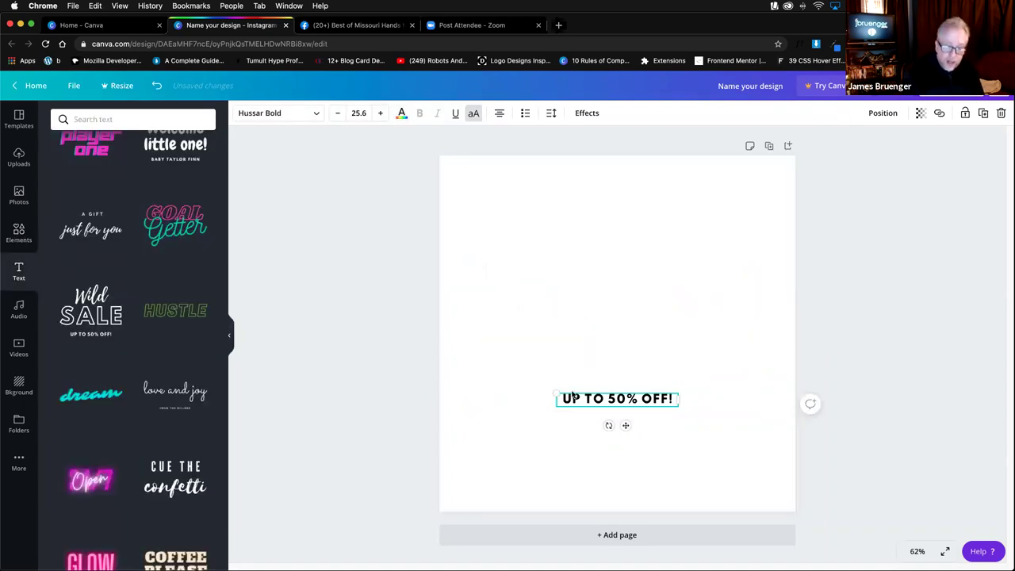
pyautogui.press('BackSpace')
# Look through more font combinations further down the text collection
pyautogui.scroll(-3, 184, 347)
pyautogui.scroll(-10, 184, 347)
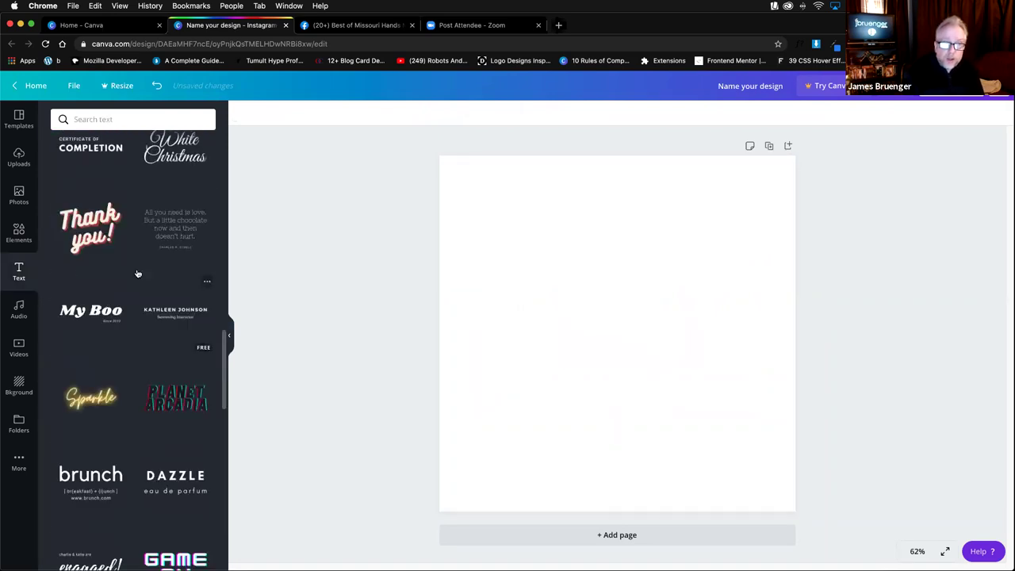
pyautogui.scroll(-10, 89, 403)
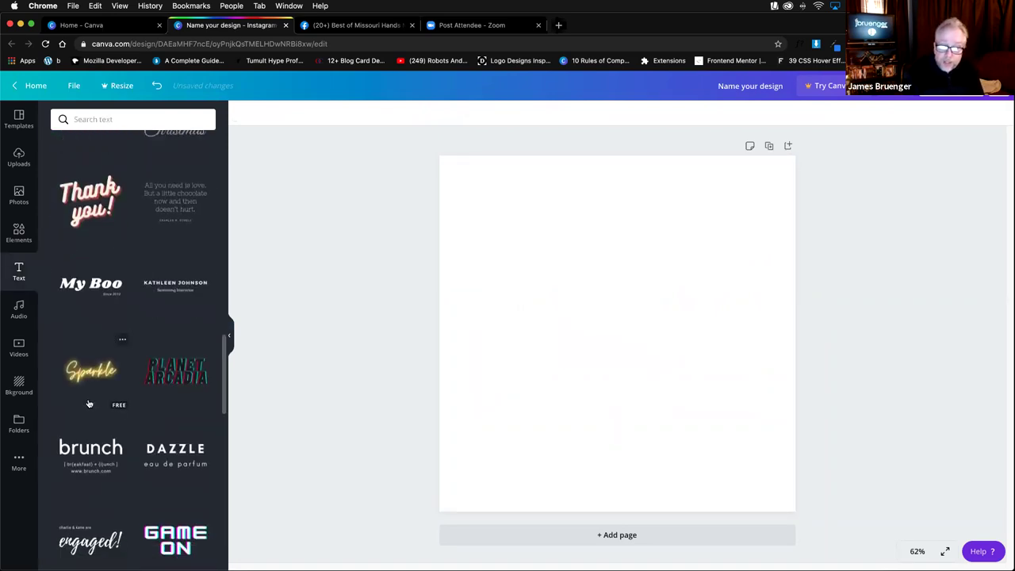
# Browse further font combinations, try to add the premium "HELLO darling" combination, and dismiss the trial offer
pyautogui.scroll(-5, 90, 402)
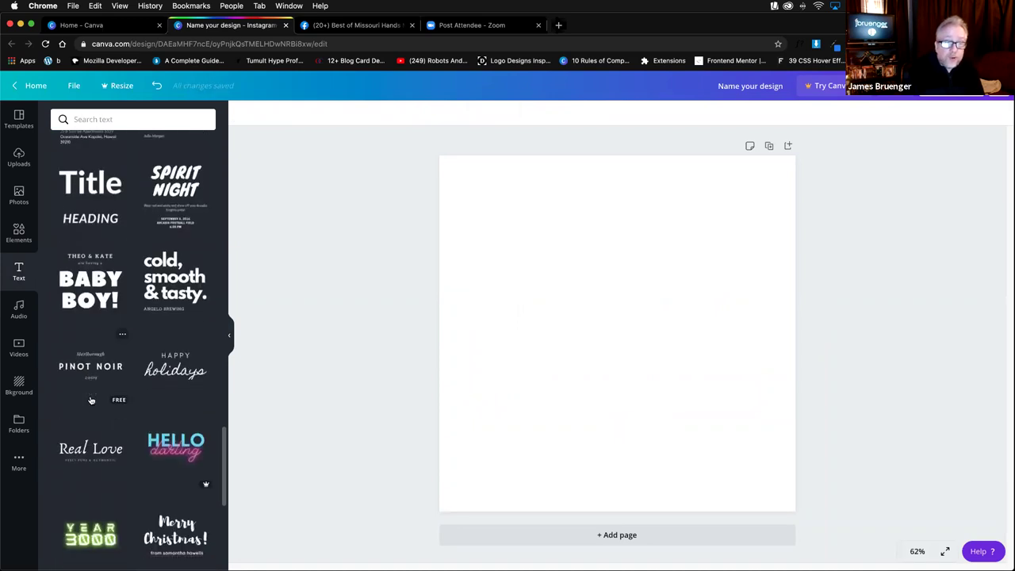
pyautogui.scroll(-3, 91, 400)
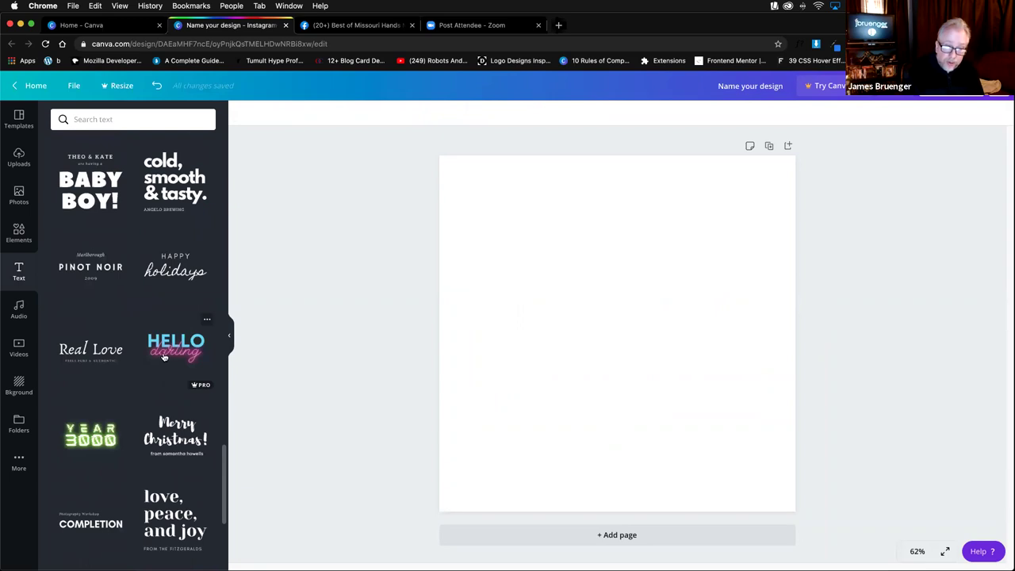
pyautogui.click(164, 357)
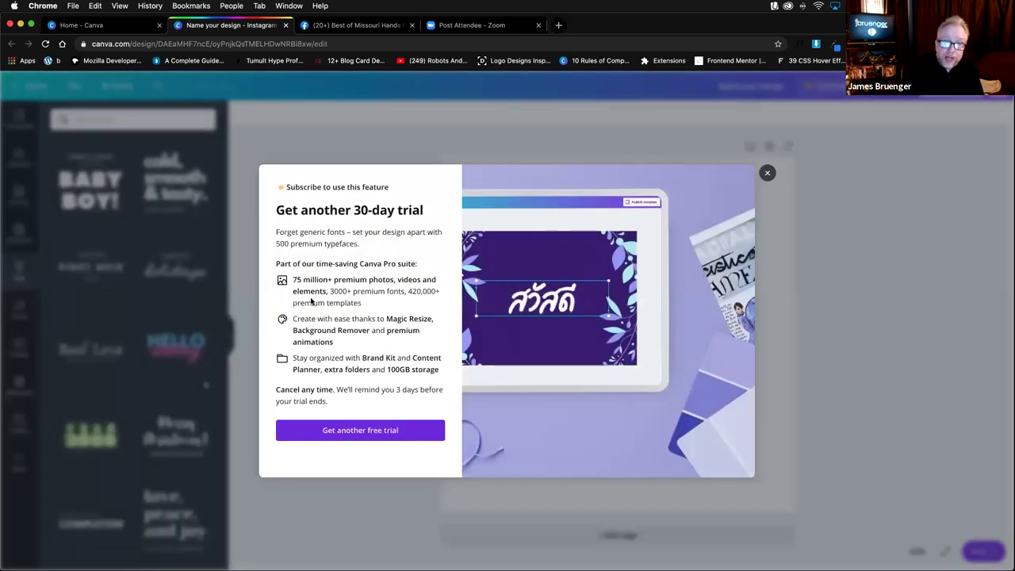
pyautogui.click(766, 173)
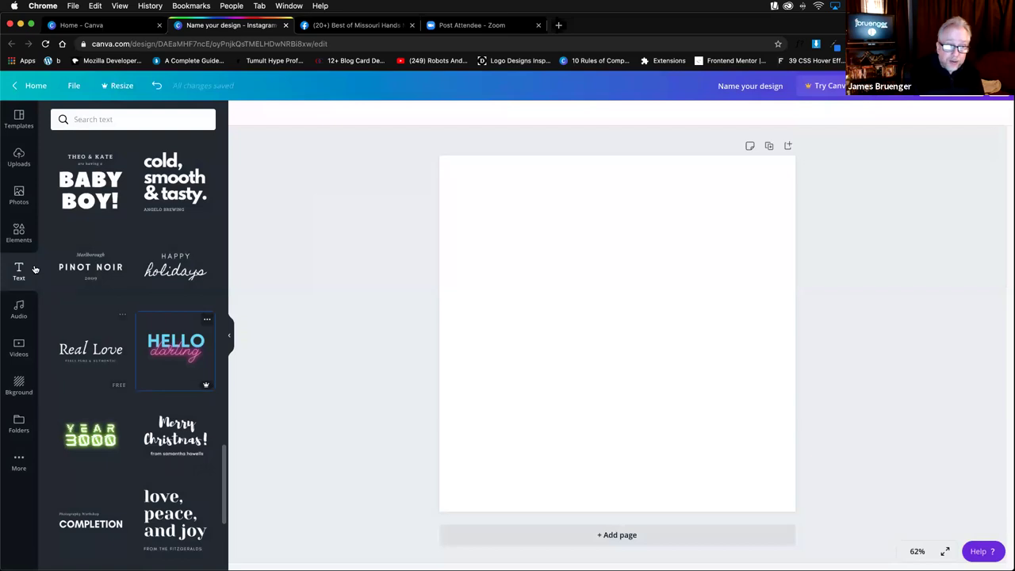
# Look through the audio, video, background and folder collections available to the design
pyautogui.click(21, 309)
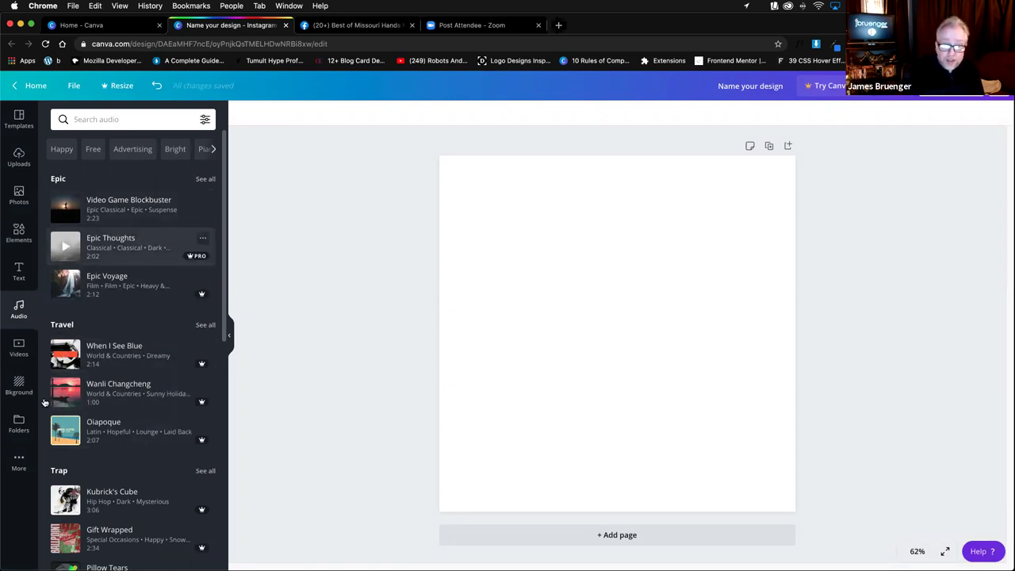
pyautogui.click(22, 348)
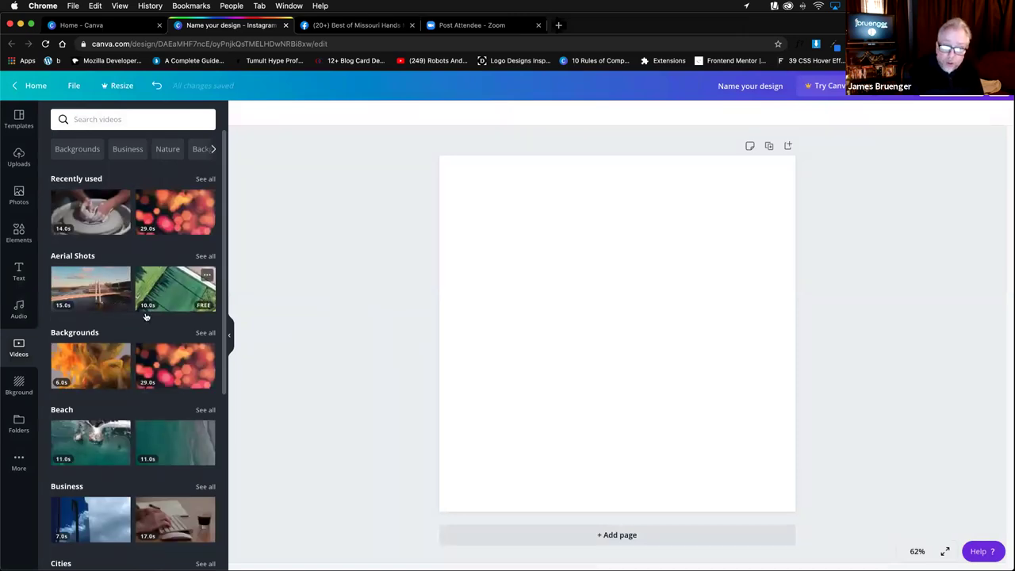
pyautogui.click(24, 389)
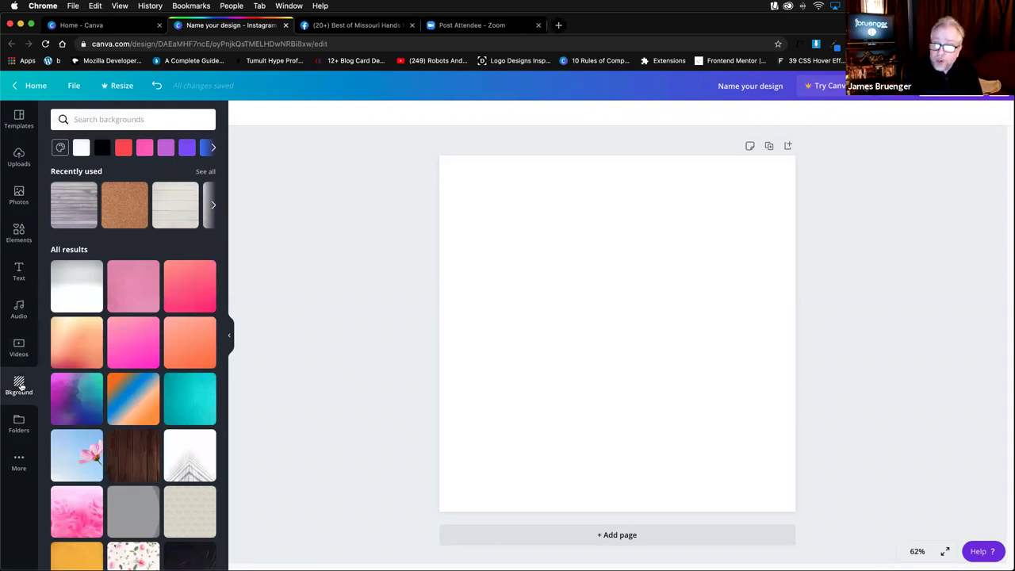
pyautogui.click(23, 424)
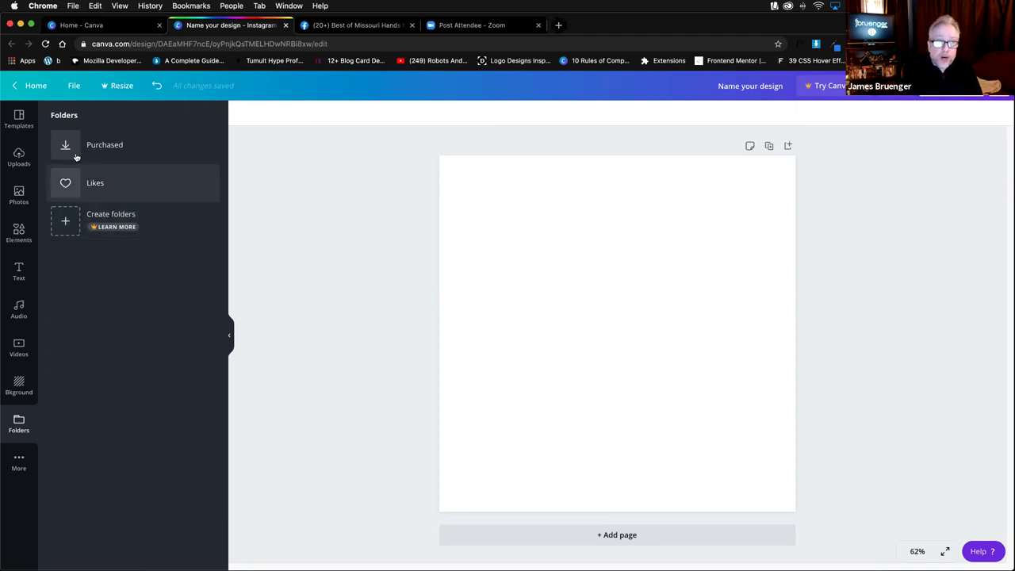
# Apply the recently used "LOVE FOOD" template to the blank page and select its "The people who" text
pyautogui.click(19, 116)
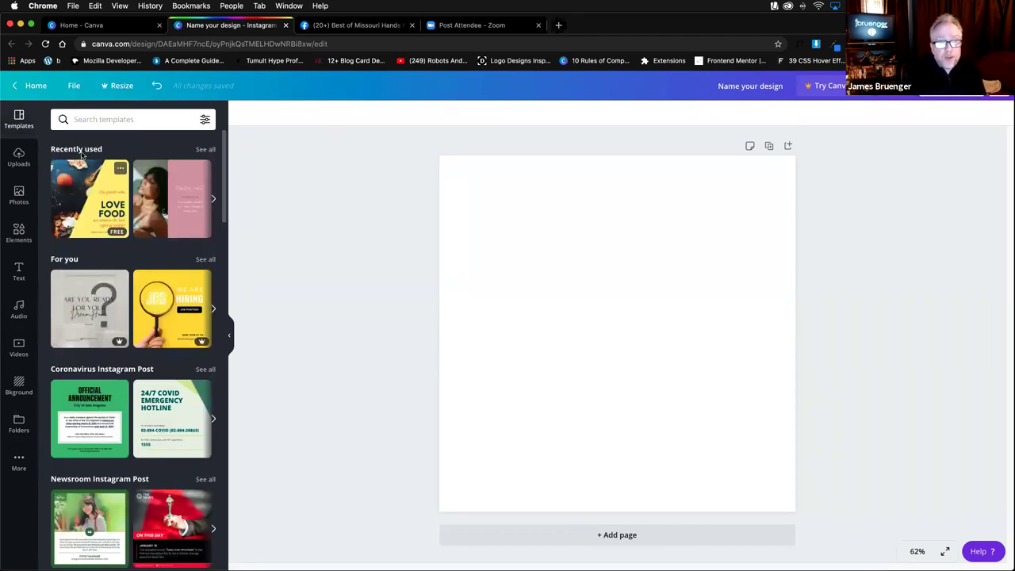
pyautogui.click(71, 214)
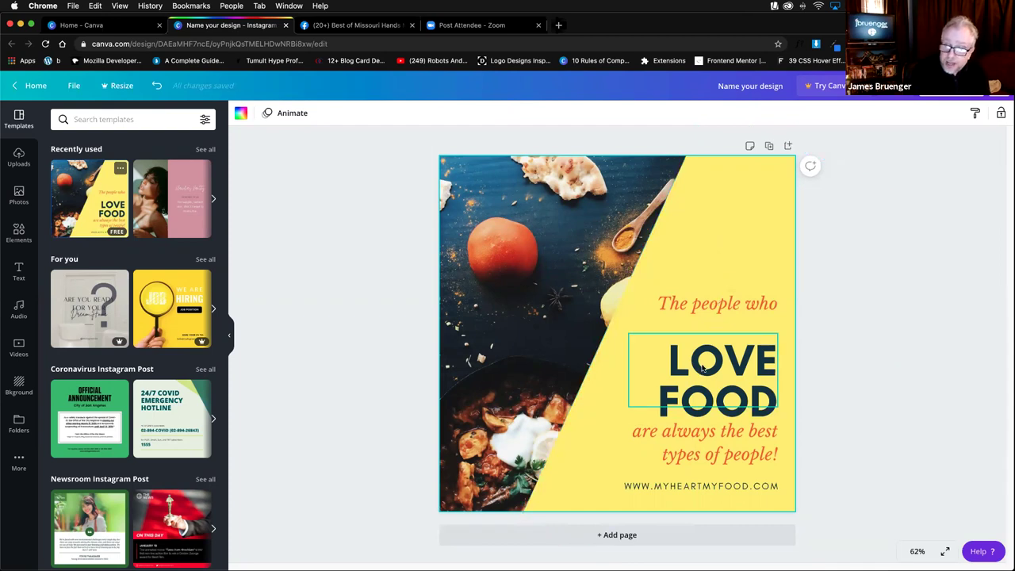
pyautogui.click(711, 309)
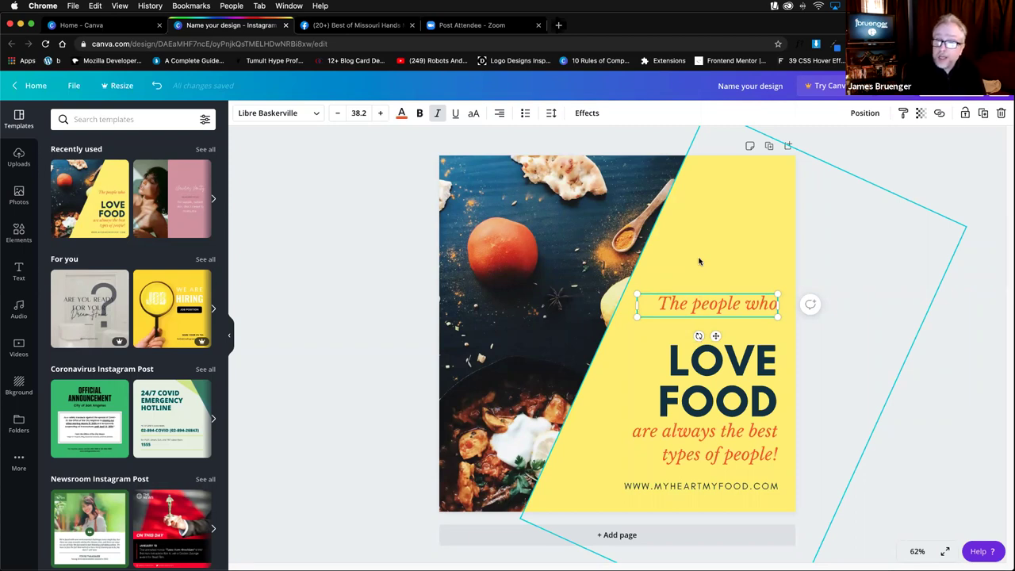
# Try resizing the food photo from its upper corner, and undo the resize
pyautogui.click(545, 258)
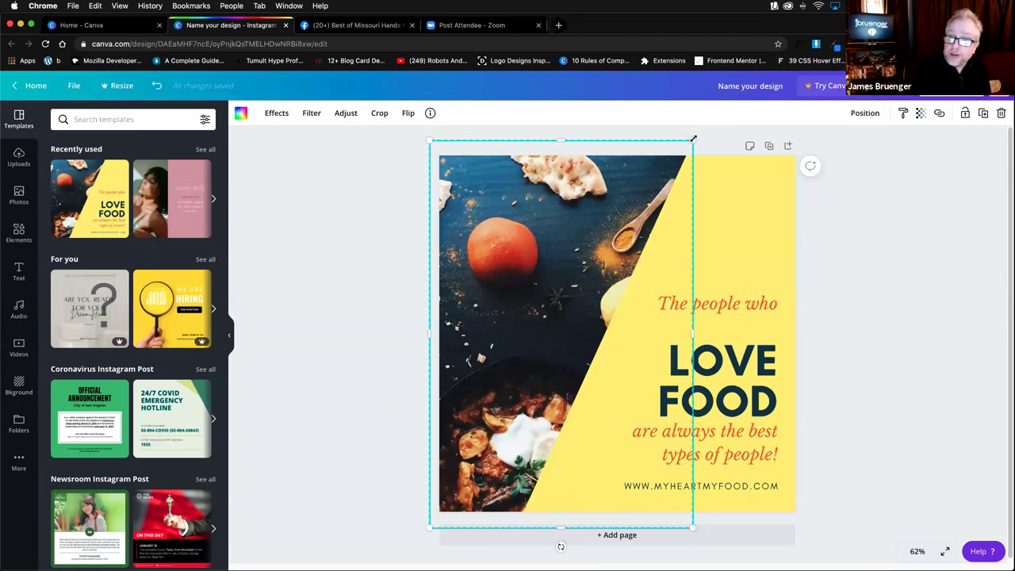
pyautogui.moveTo(649, 181); pyautogui.dragTo(749, 143)
pyautogui.press('super+z')
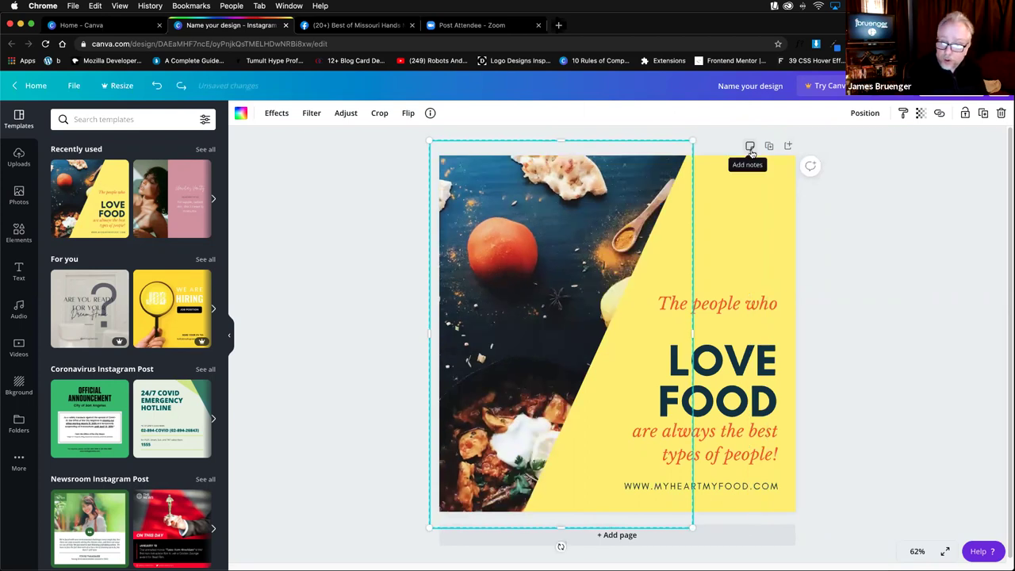
# Rescale the "LOVE FOOD" heading slightly, narrow its text box while keeping the two lines, and deselect it
pyautogui.click(755, 354)
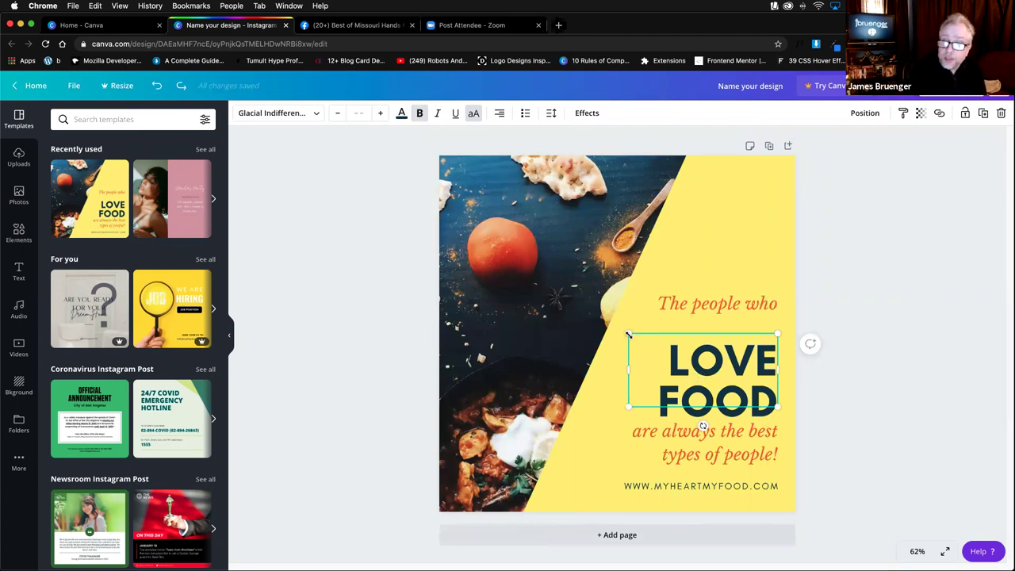
pyautogui.moveTo(644, 351)
pyautogui.mouseDown()
pyautogui.moveTo(671, 356)
pyautogui.moveTo(626, 339)
pyautogui.moveTo(687, 371)
pyautogui.moveTo(631, 343)
pyautogui.mouseUp()
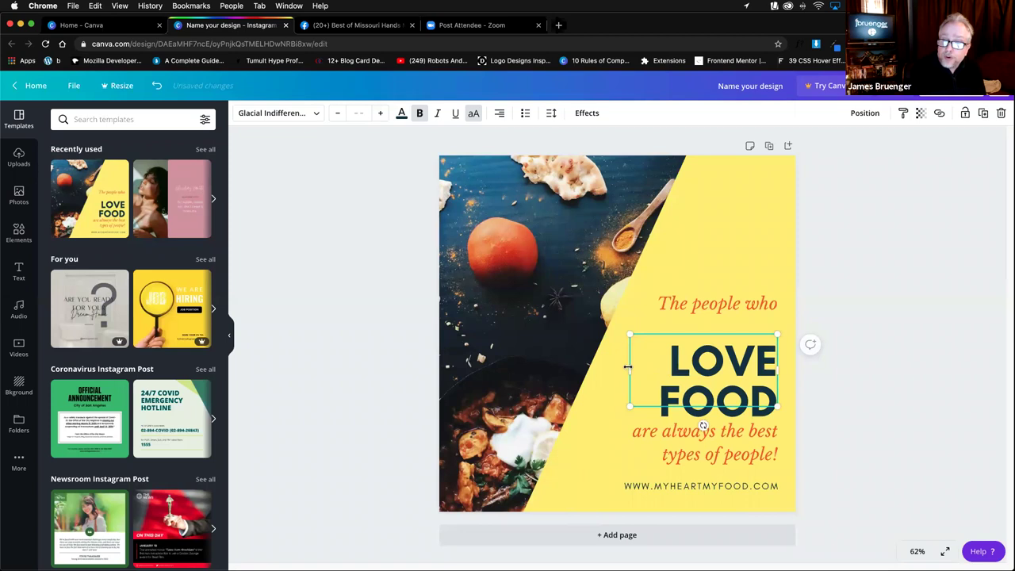
pyautogui.moveTo(603, 370); pyautogui.dragTo(636, 378)
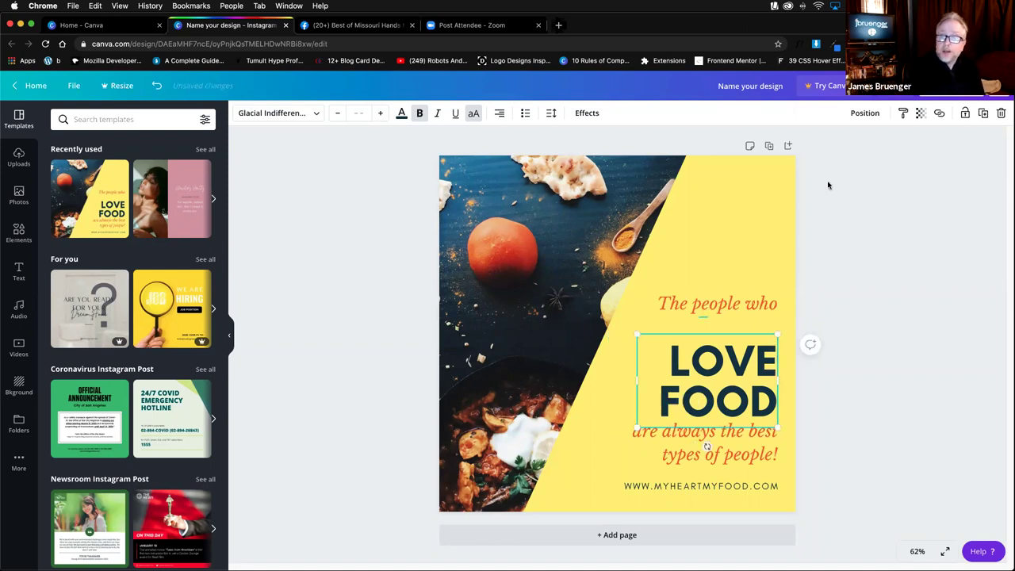
pyautogui.click(903, 158)
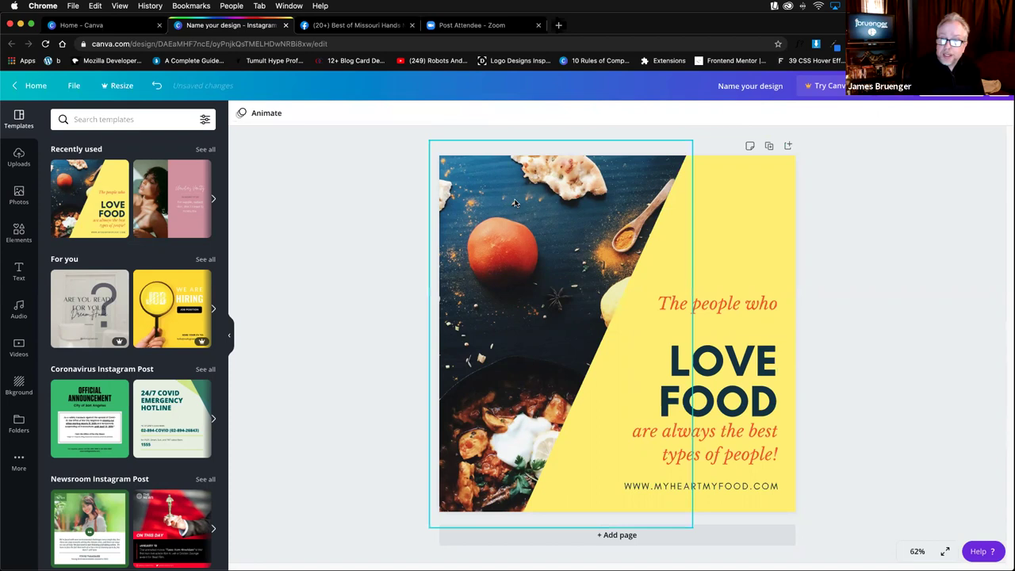